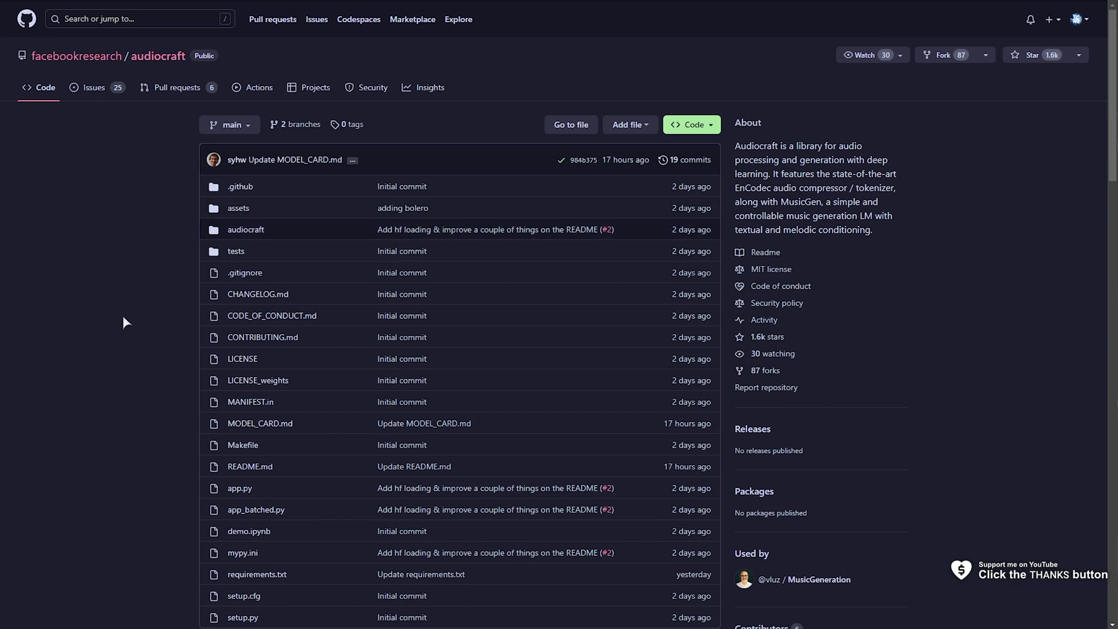
# Scroll the audiocraft README, select the install code block, then clear the selection
pyautogui.scroll(-1, 111, 355)
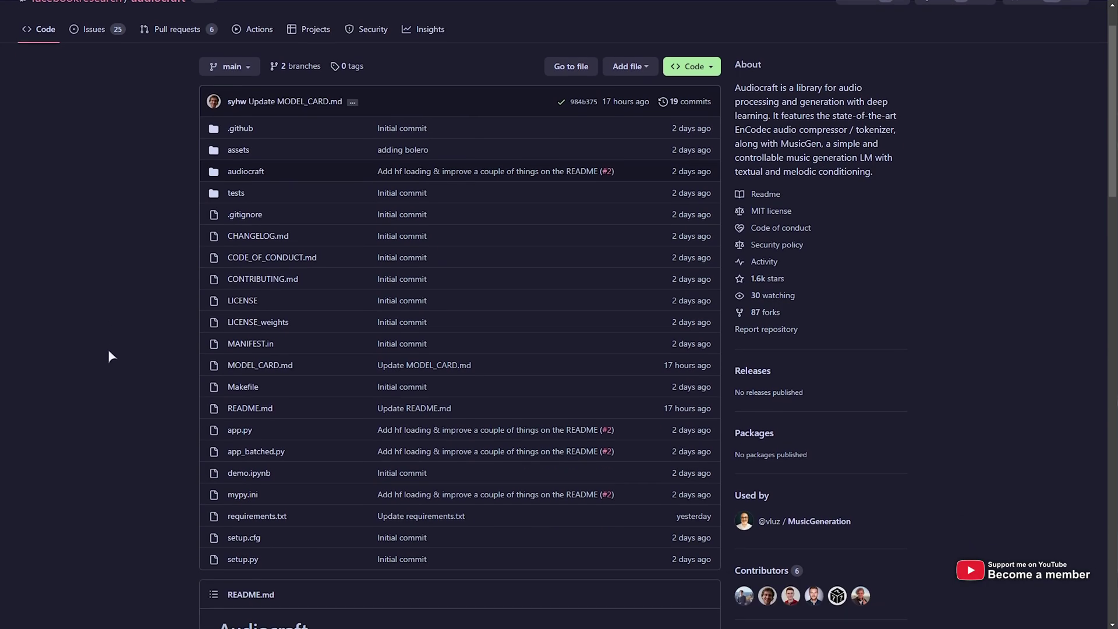
pyautogui.scroll(1, 111, 355)
pyautogui.scroll(-9, 116, 341)
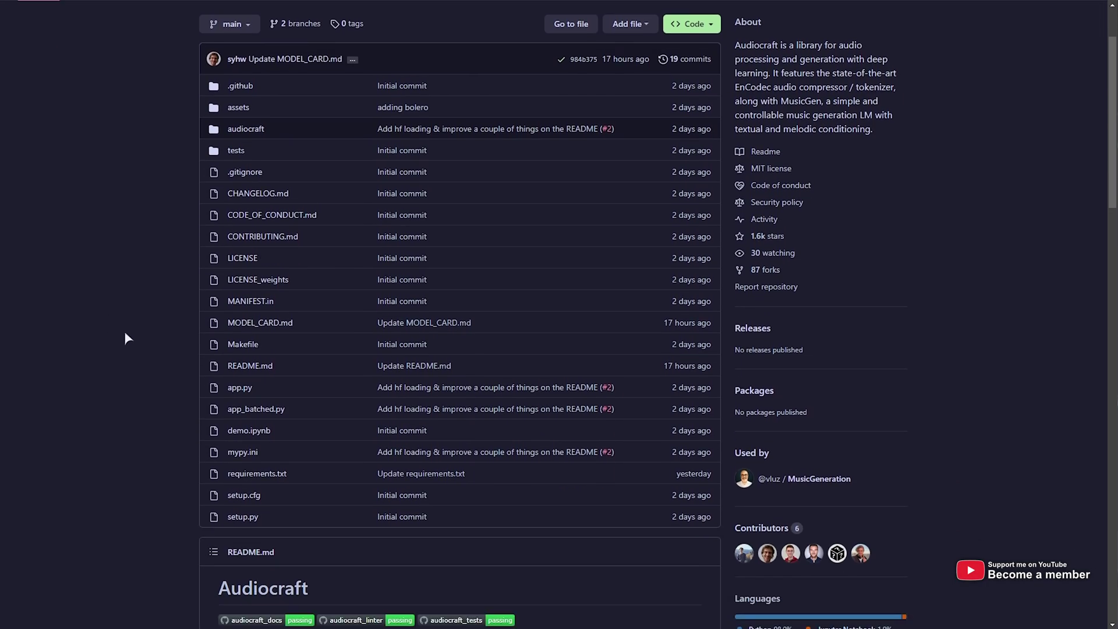
pyautogui.scroll(-2, 130, 324)
pyautogui.moveTo(489, 475); pyautogui.dragTo(138, 406)
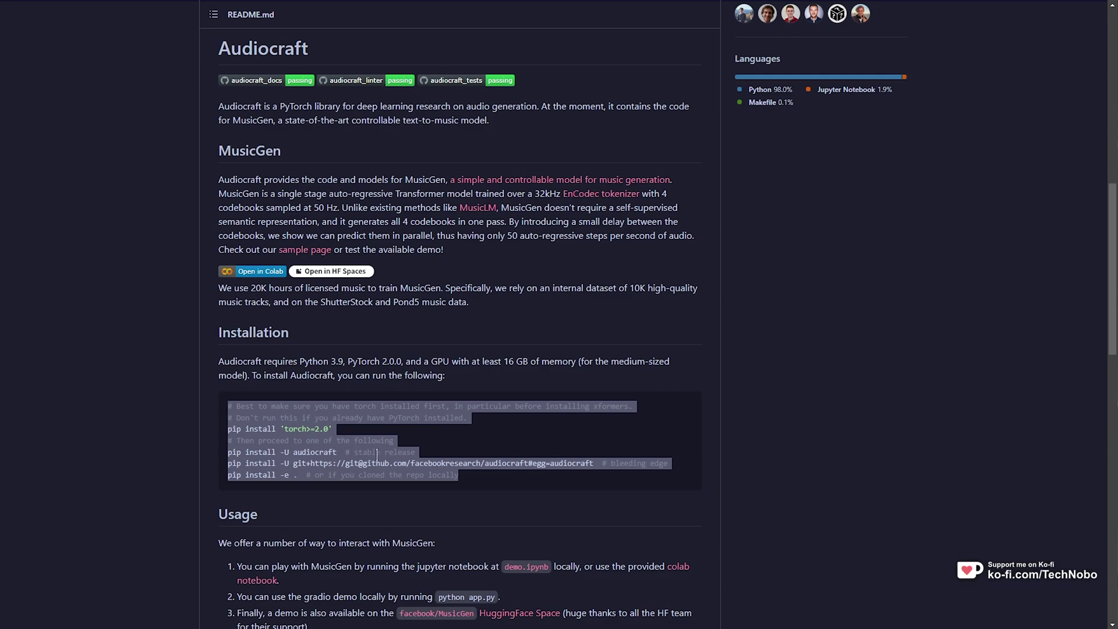
pyautogui.click(467, 368)
# Highlight the 16 GB memory requirement in the Installation paragraph and scroll on toward the API section
pyautogui.scroll(10, 467, 369)
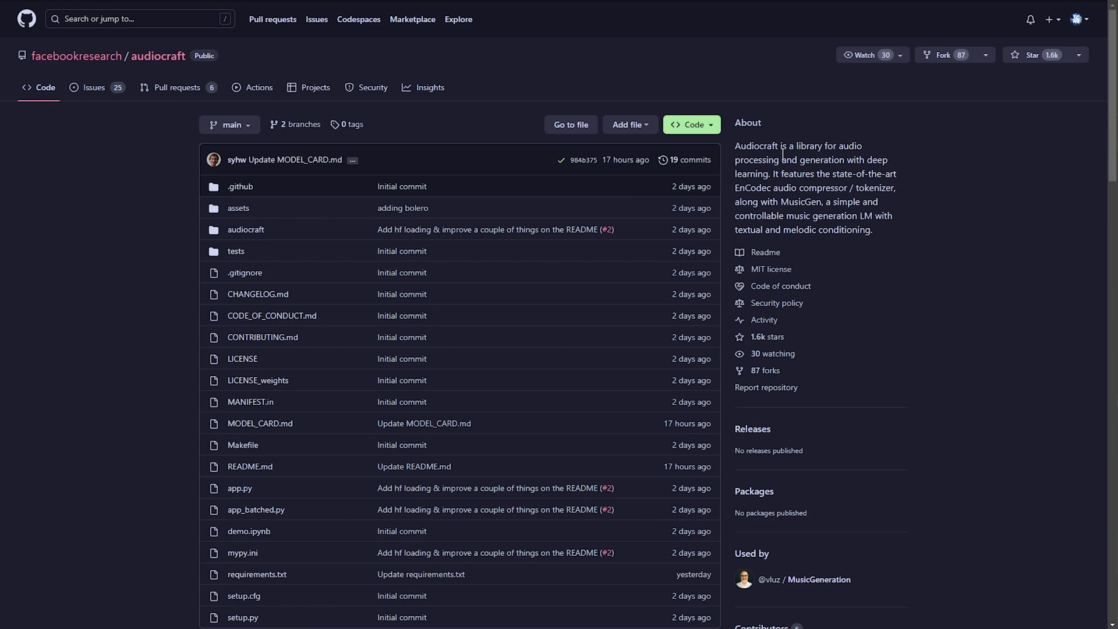
pyautogui.scroll(-15, 781, 255)
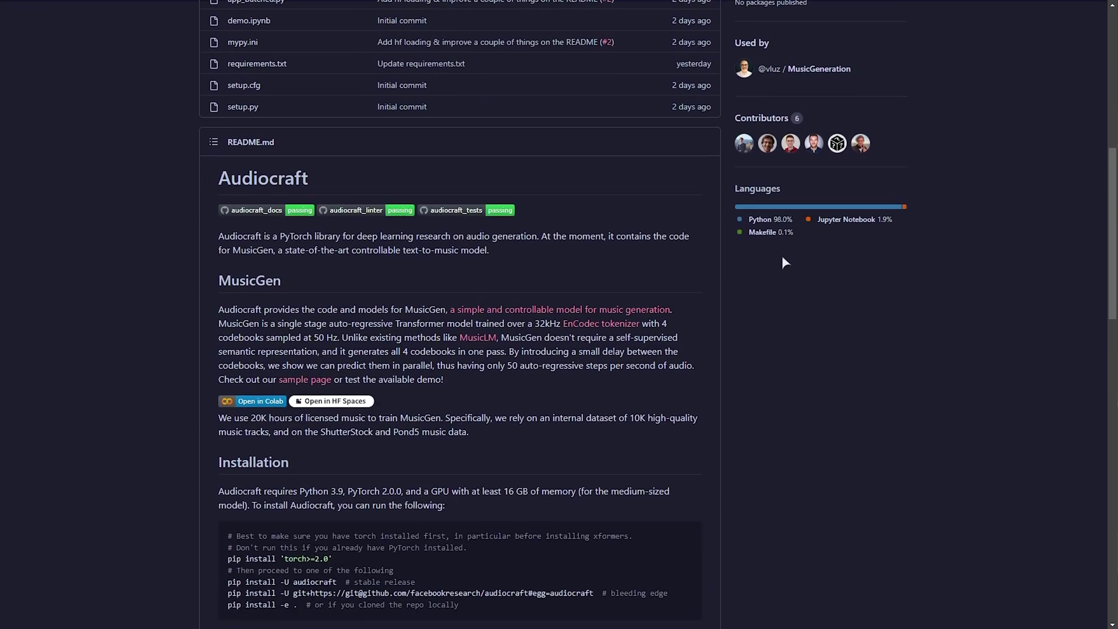
pyautogui.scroll(-1, 669, 379)
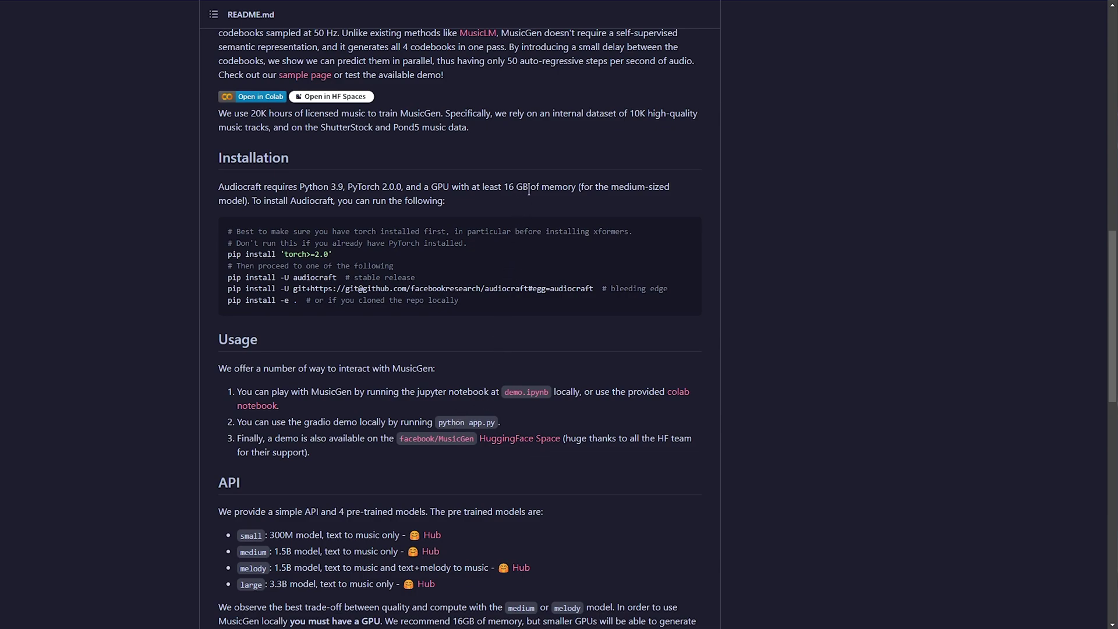
pyautogui.moveTo(529, 190); pyautogui.dragTo(504, 190)
pyautogui.scroll(-3, 542, 357)
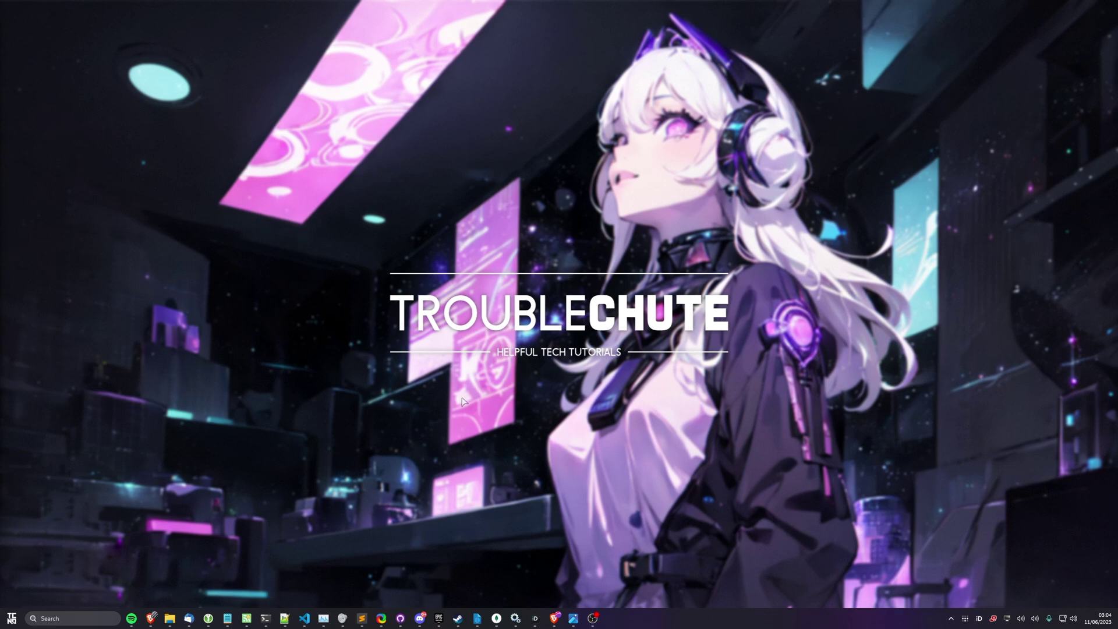
# Launch Windows Terminal as administrator from Start search and view its shell profile list
pyautogui.press('super')
pyautogui.write('terminal')
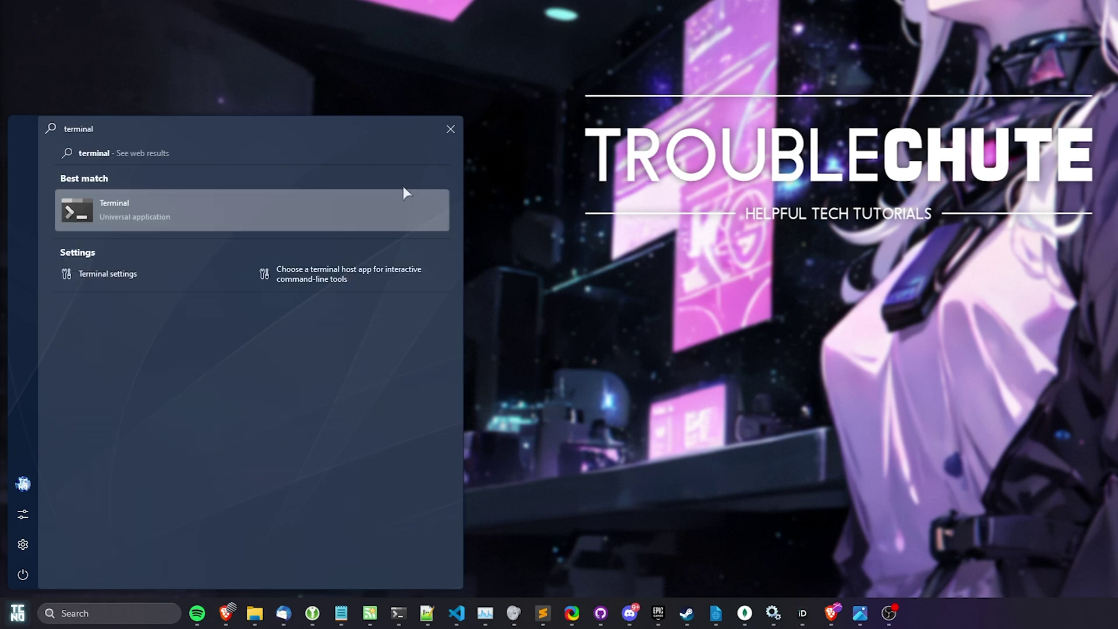
pyautogui.rightClick(376, 201)
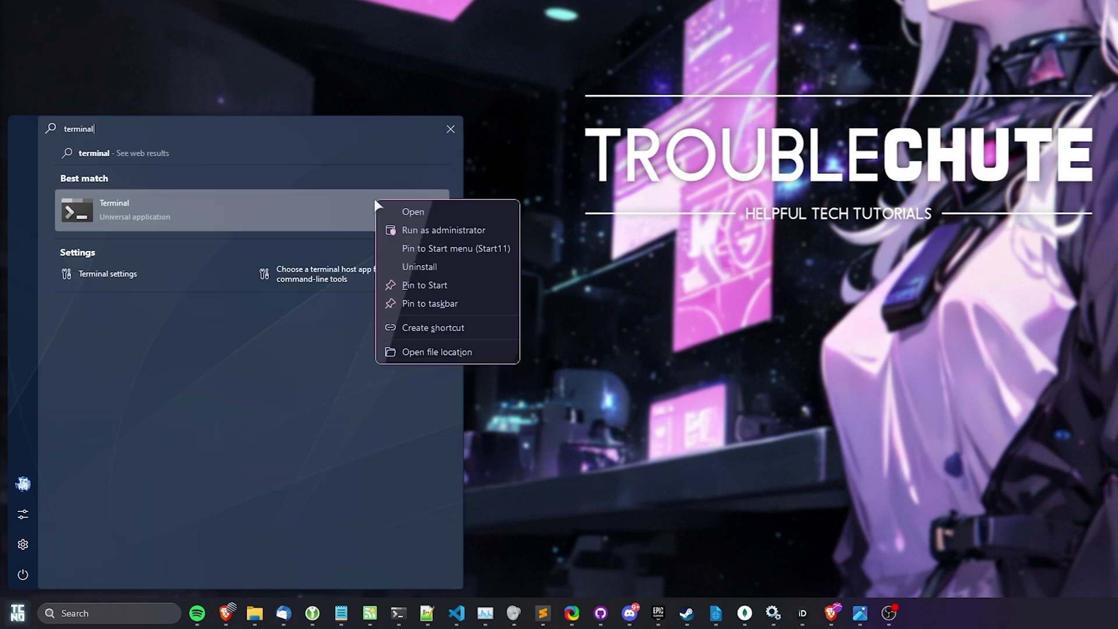
pyautogui.click(422, 230)
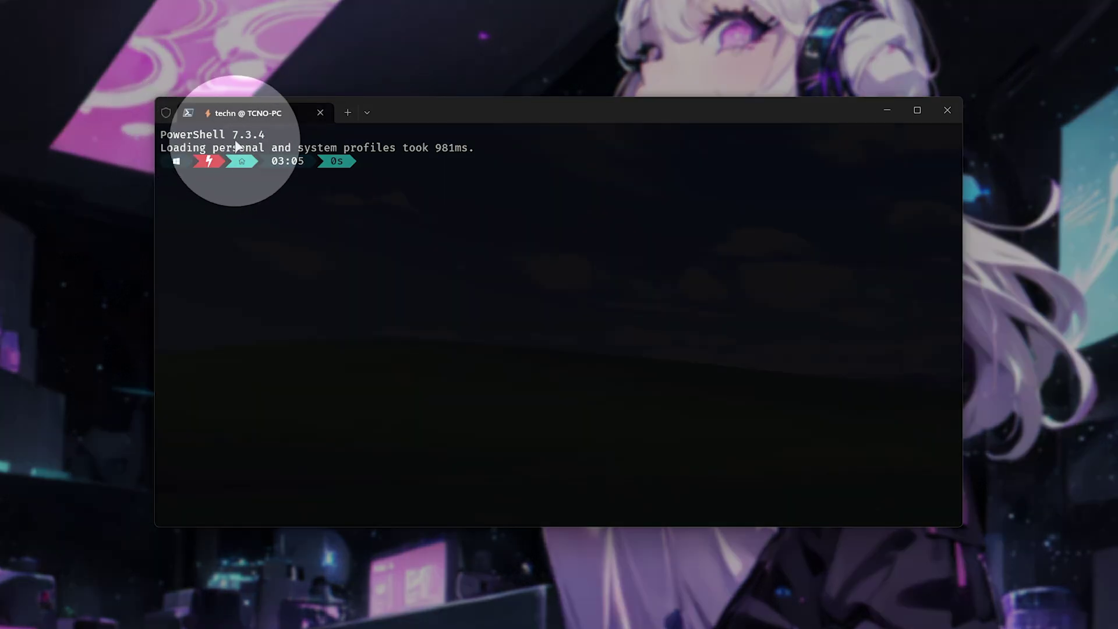
pyautogui.click(367, 112)
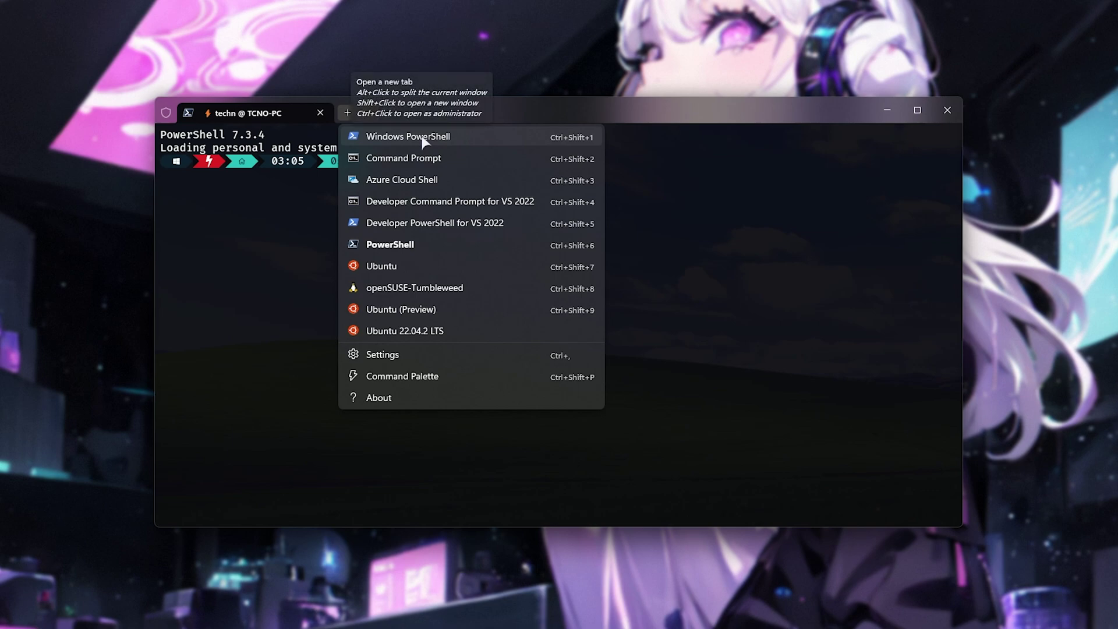
# Run 'iex (irm audiocraft.tc.ht)' at the PowerShell prompt to start the AudioCraft installer
pyautogui.click(277, 207)
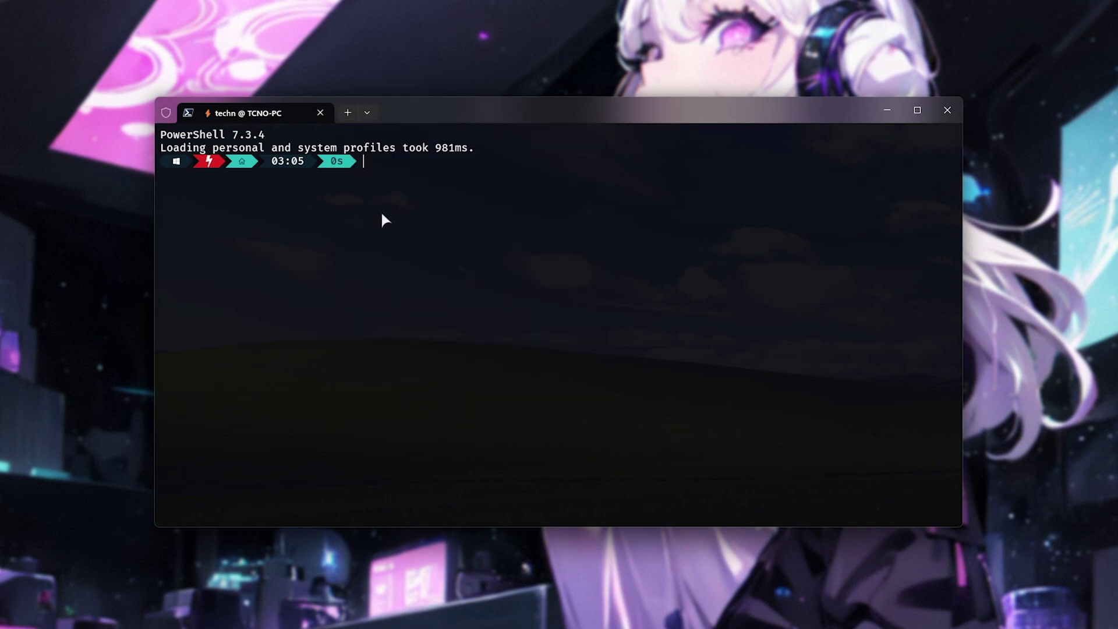
pyautogui.write('iex (irm audiocraft.tc.')
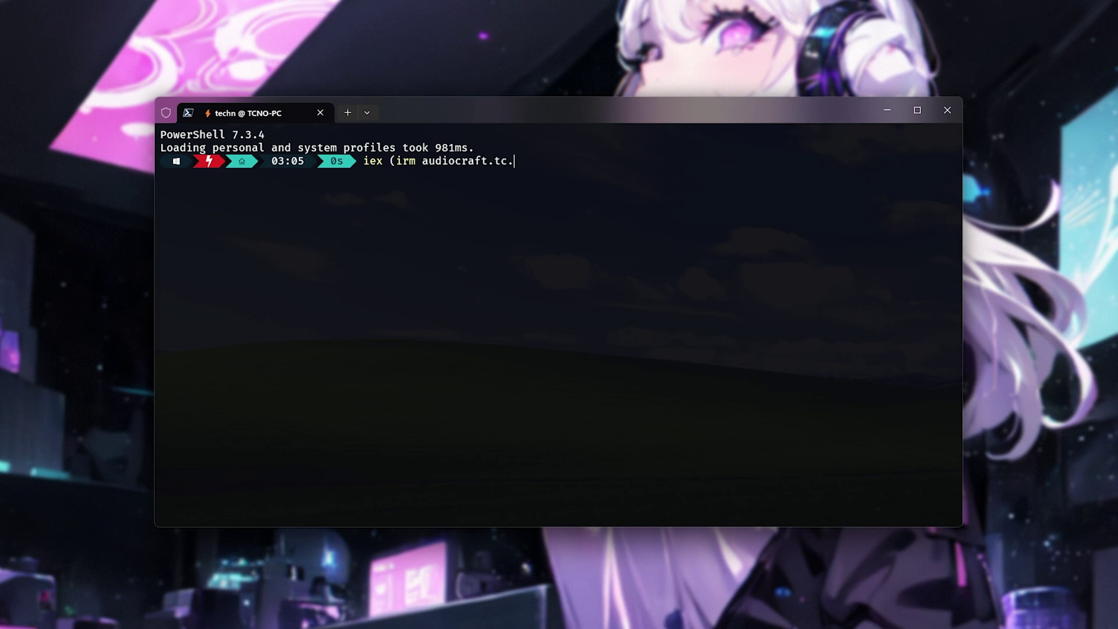
pyautogui.write('ht)')
pyautogui.press('Return')
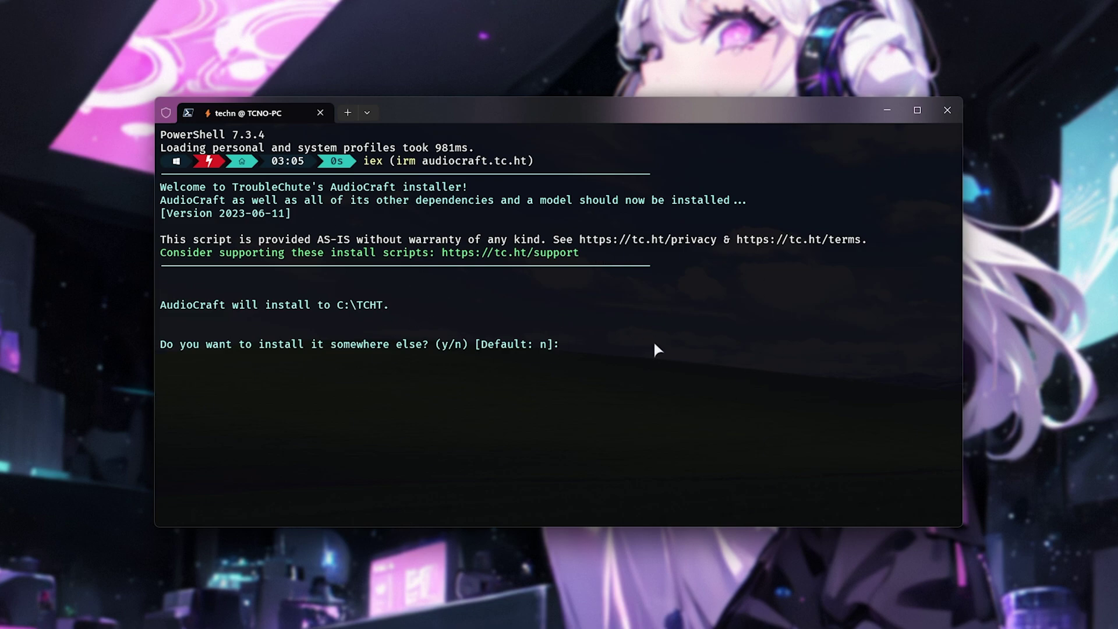
# Keep the C:\TCHT install location, copy the CUDA 11.8 message, and skip reinstalling CUDA
pyautogui.press('Return')
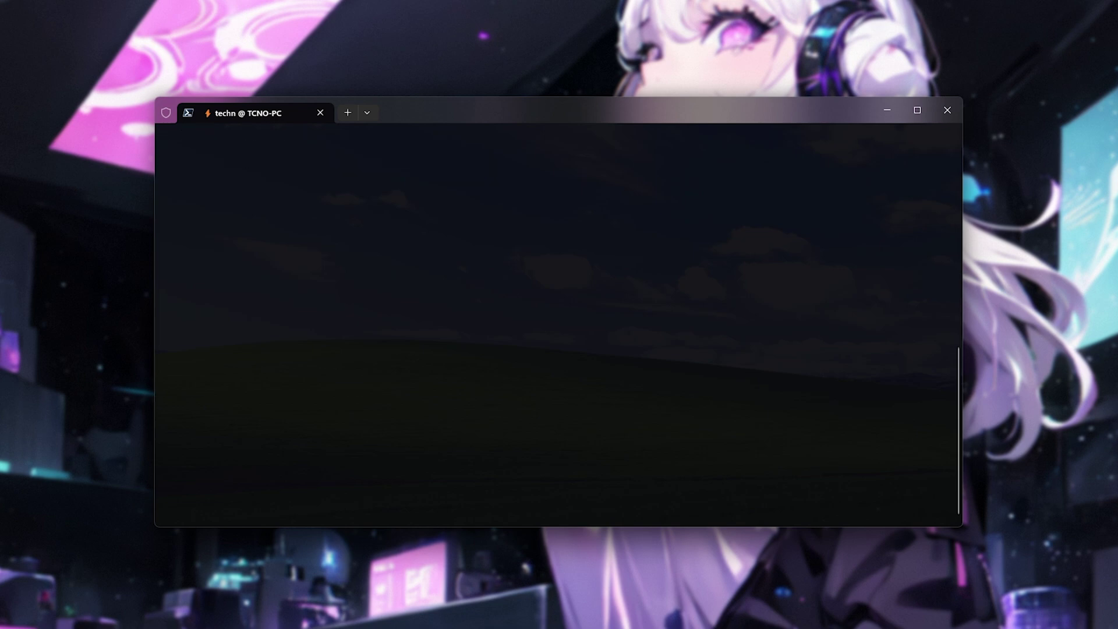
pyautogui.scroll(7, 576, 348)
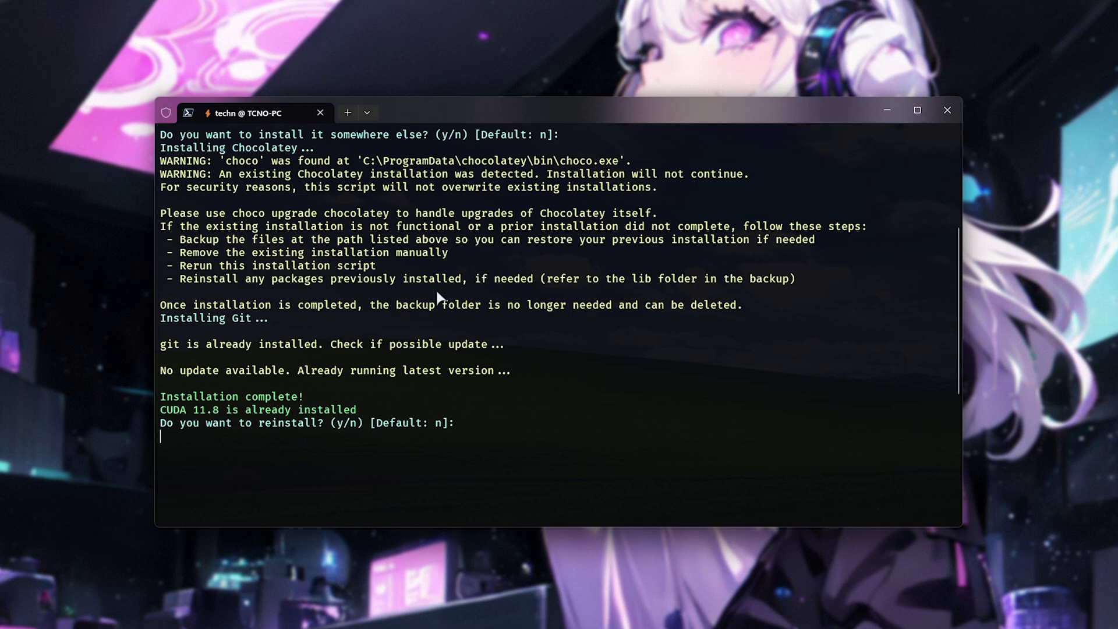
pyautogui.scroll(-7, 435, 288)
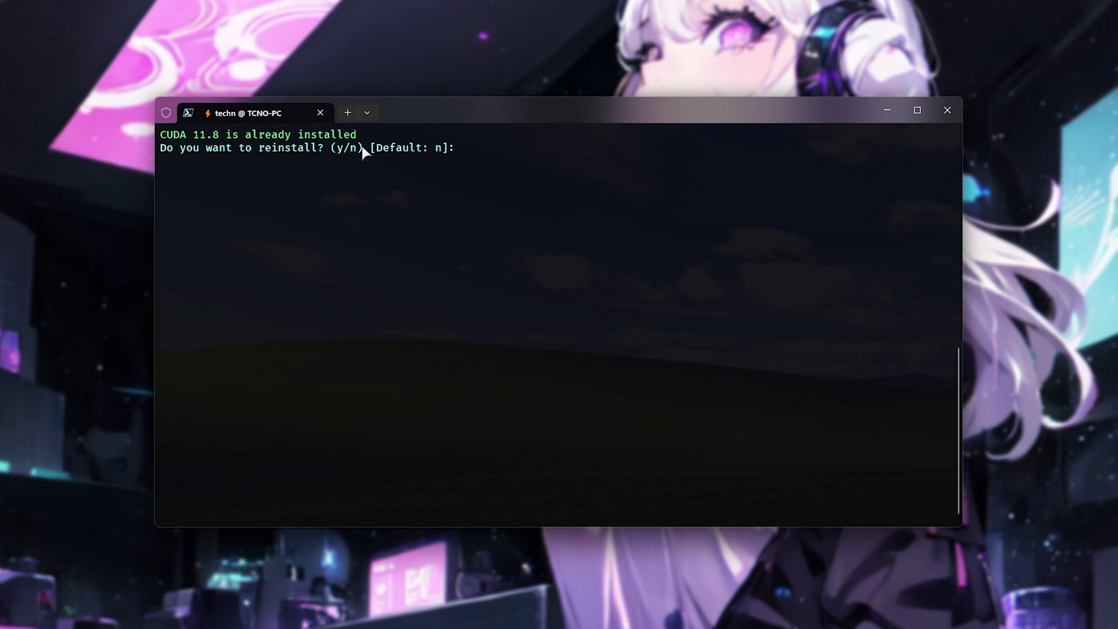
pyautogui.moveTo(362, 139); pyautogui.dragTo(165, 140)
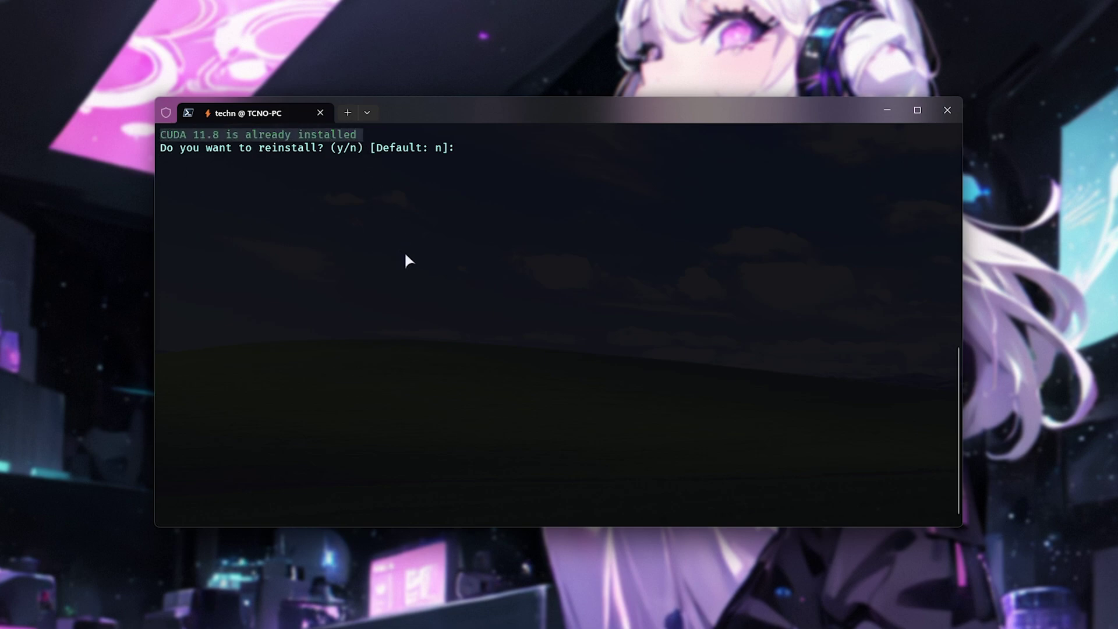
pyautogui.hotkey('ctrl', 'c')
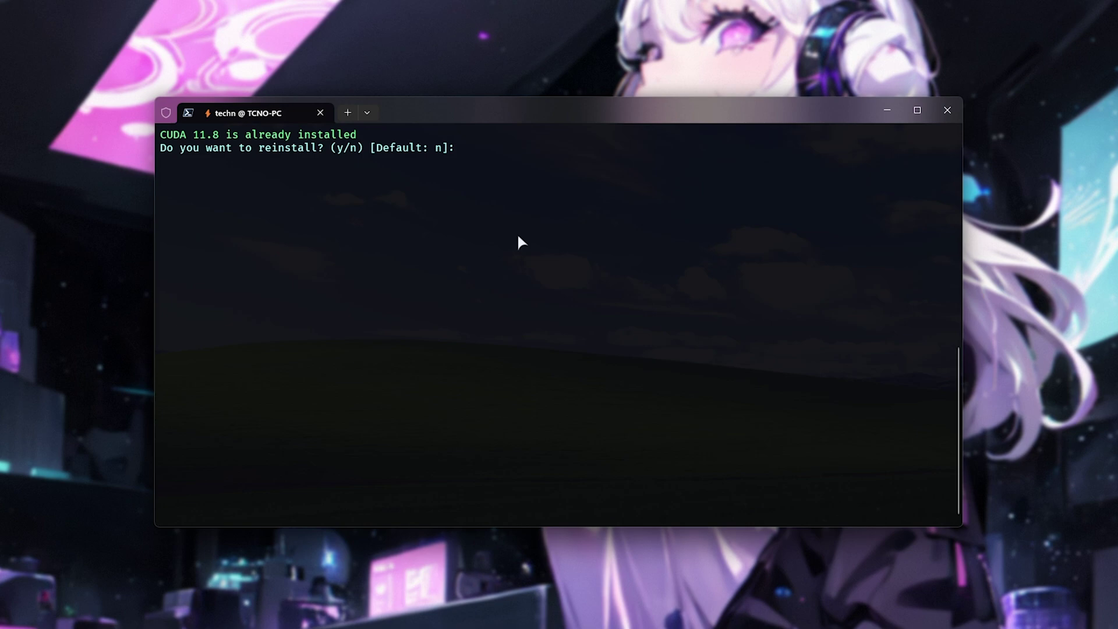
pyautogui.press('Return')
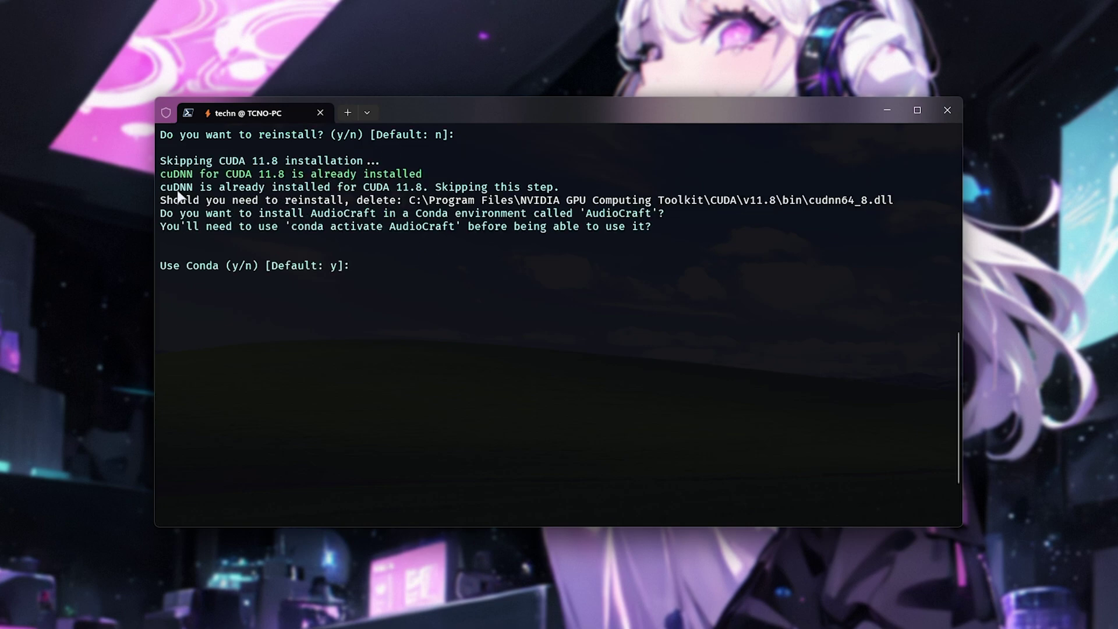
# Install AudioCraft in a Conda environment and accept creating desktop shortcuts
pyautogui.moveTo(162, 188); pyautogui.dragTo(208, 188)
pyautogui.scroll(-2, 527, 261)
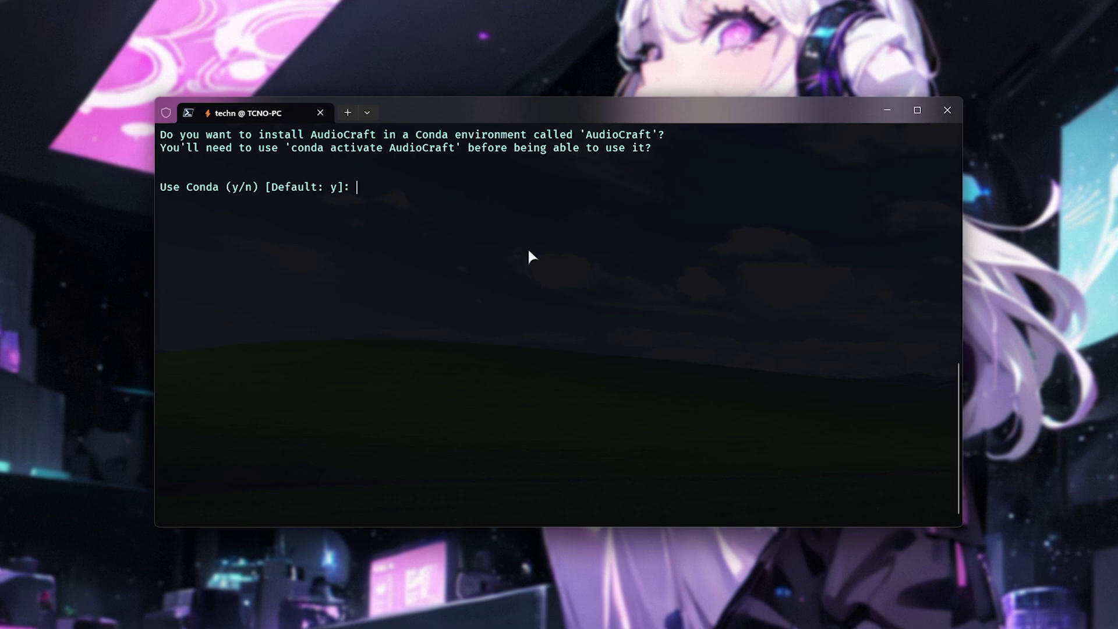
pyautogui.press('Return')
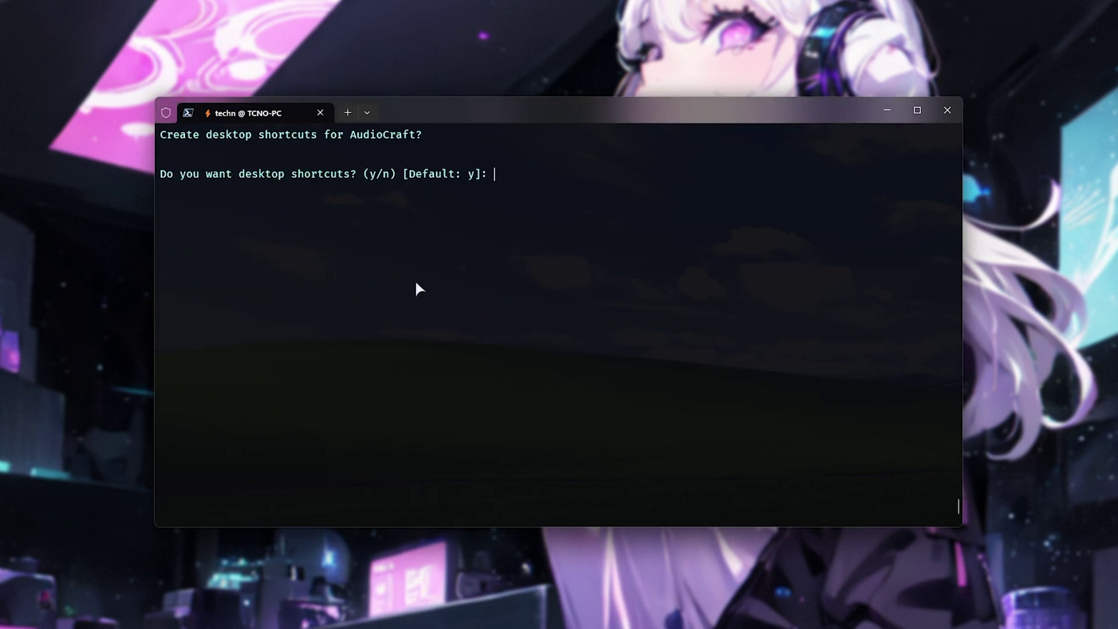
pyautogui.press('Return')
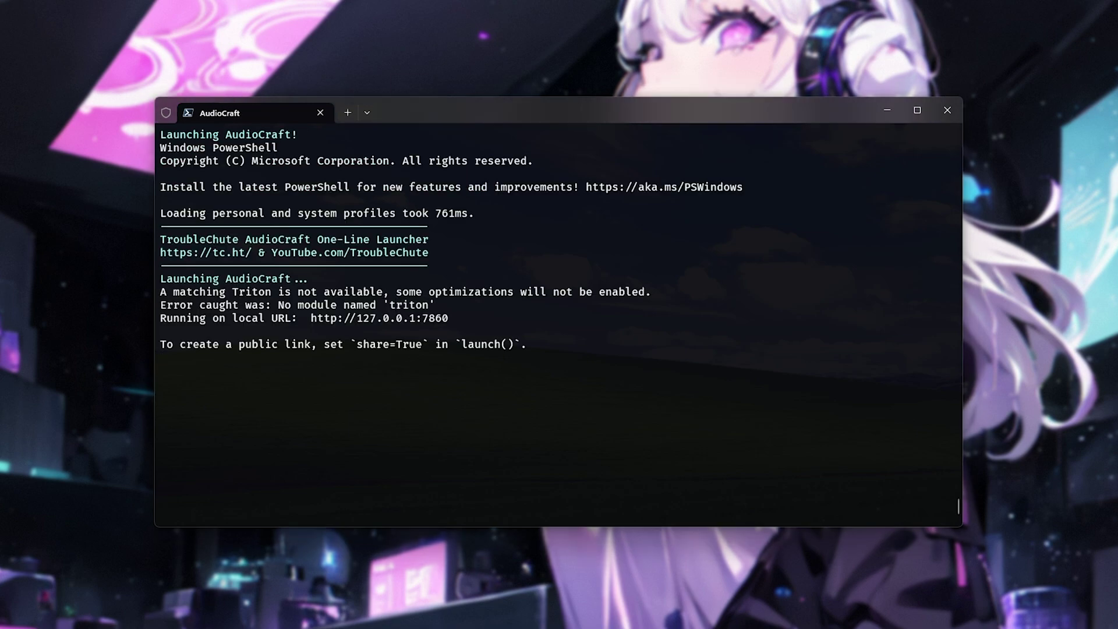
pyautogui.moveTo(107, 221); pyautogui.dragTo(170, 274)
pyautogui.moveTo(407, 111); pyautogui.dragTo(431, 114)
pyautogui.moveTo(68, 213); pyautogui.dragTo(172, 324)
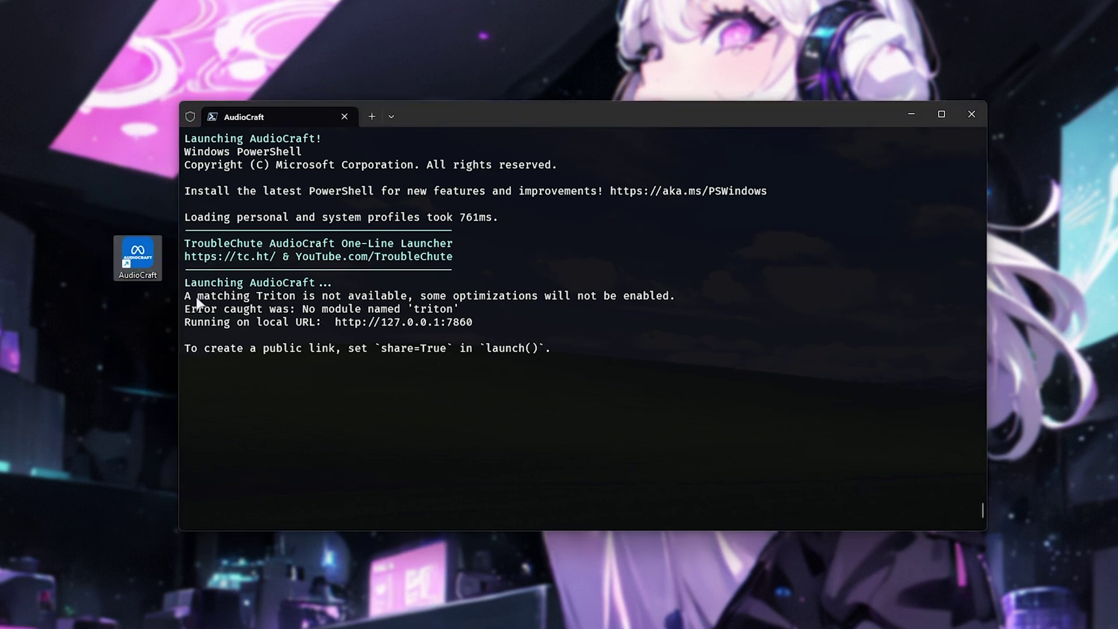
pyautogui.click(125, 188)
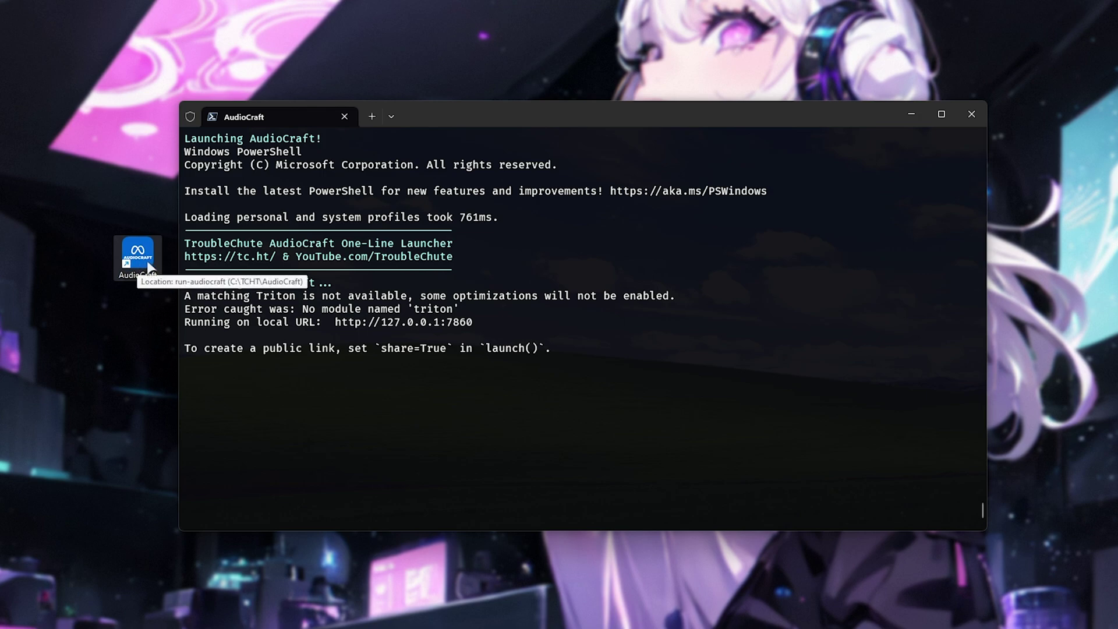
pyautogui.moveTo(473, 118); pyautogui.dragTo(452, 110)
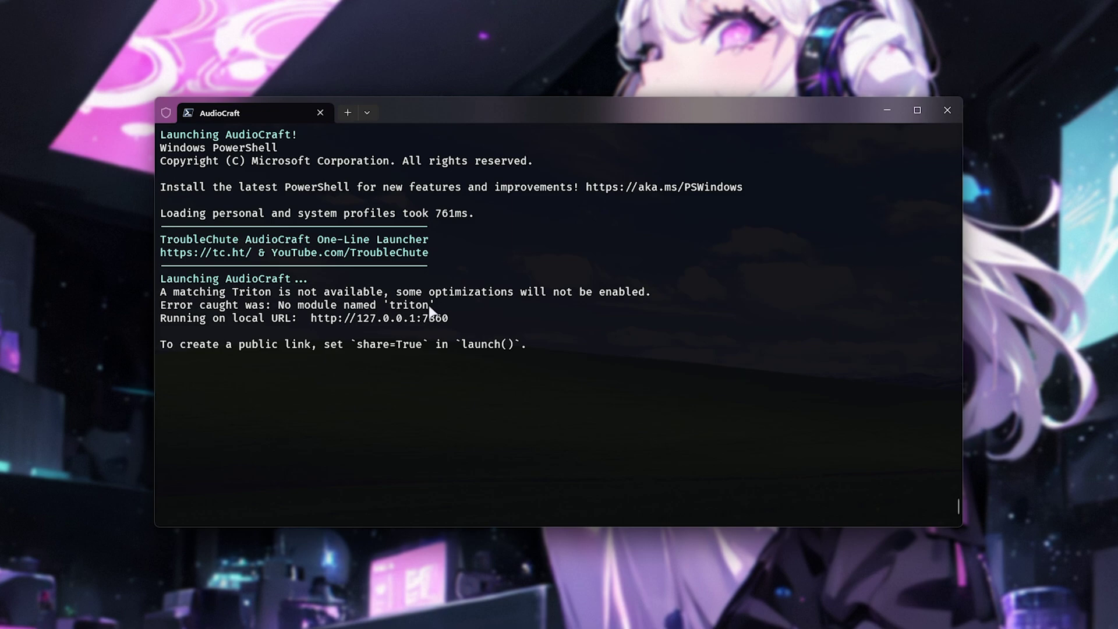
pyautogui.moveTo(436, 305); pyautogui.dragTo(169, 302)
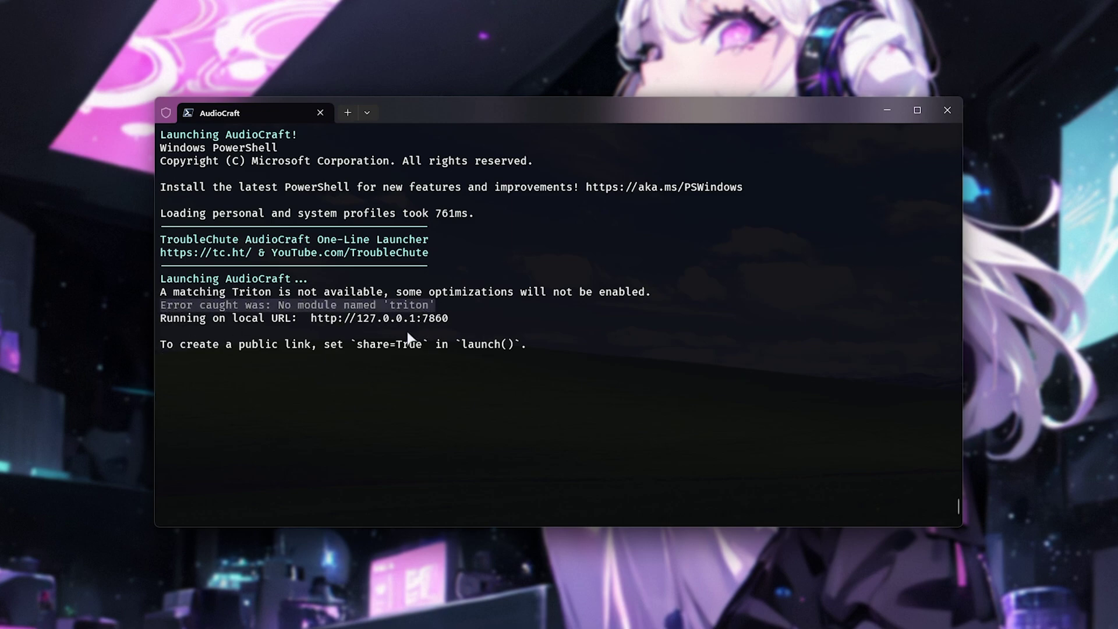
pyautogui.keyDown('ctrl'); pyautogui.click(445, 319); pyautogui.keyUp('ctrl')
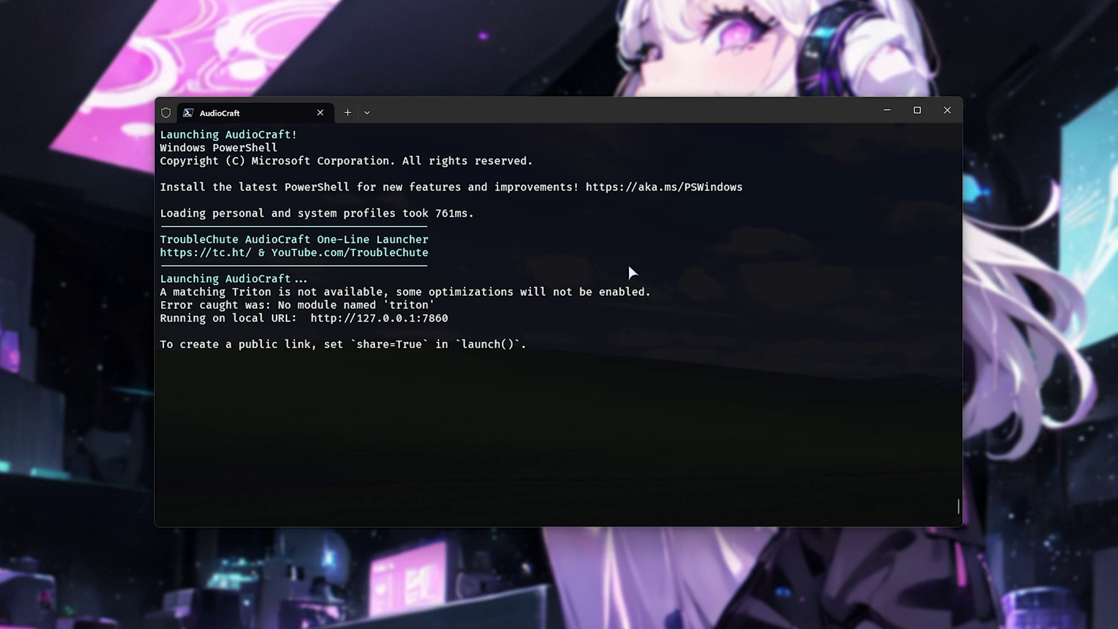
pyautogui.moveTo(312, 321); pyautogui.dragTo(444, 325)
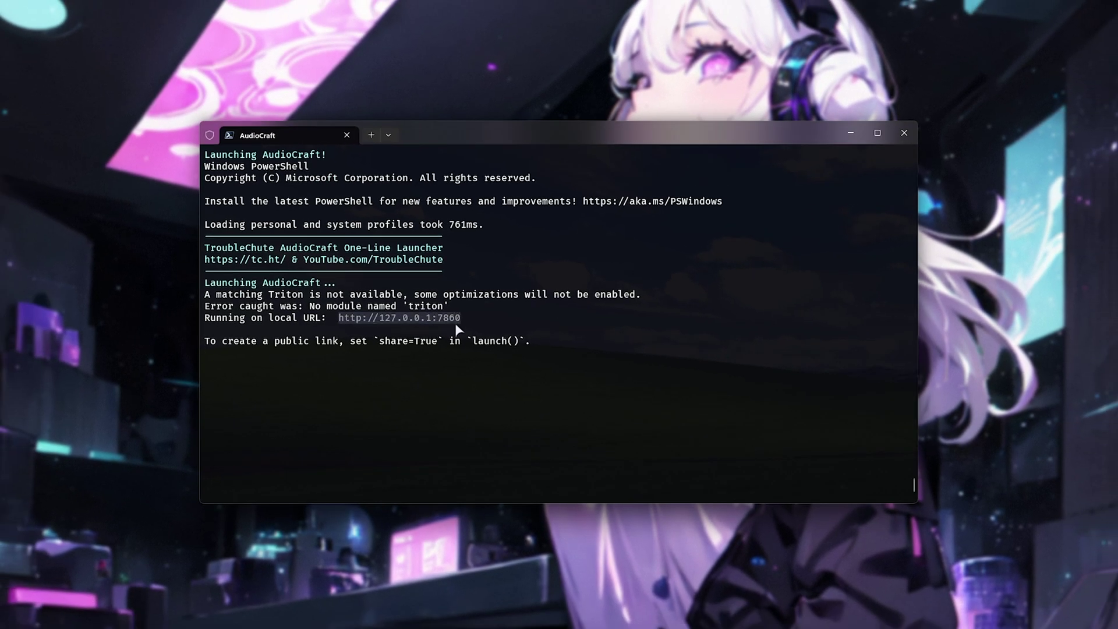
pyautogui.keyDown('ctrl'); pyautogui.click(458, 320); pyautogui.keyUp('ctrl')
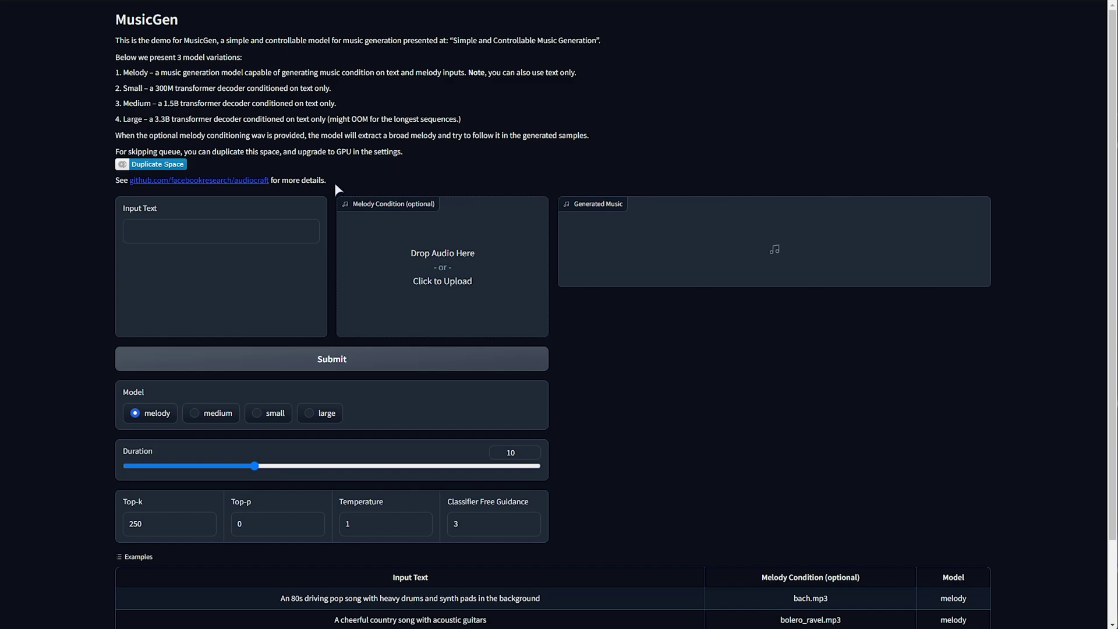
# Place the cursor in the empty Input Text prompt box on the MusicGen page
pyautogui.click(218, 236)
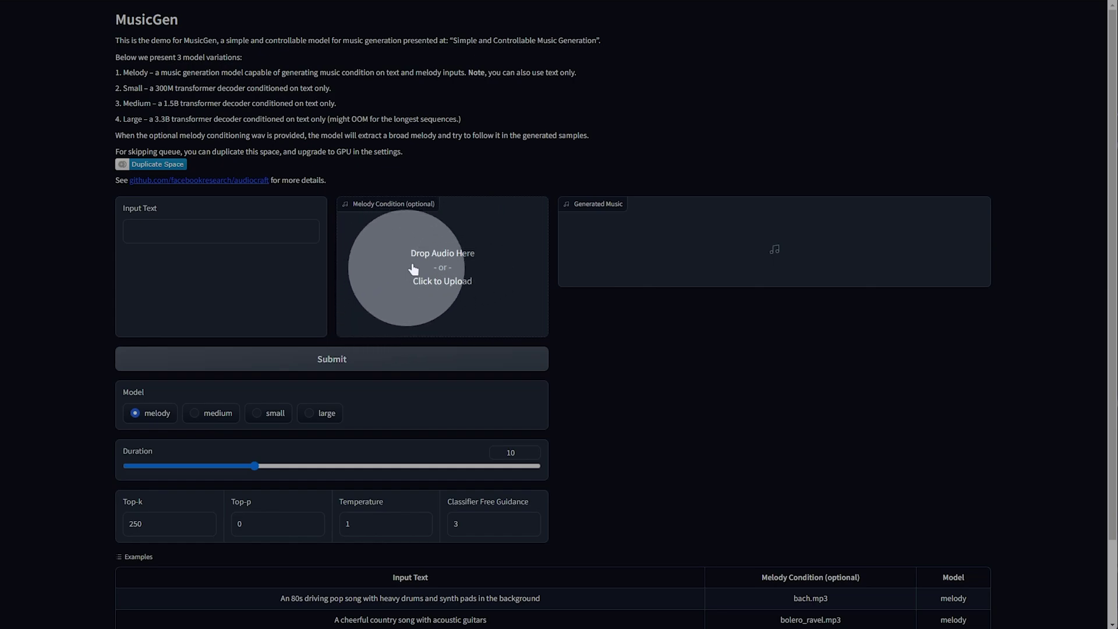
# Generate 'rap music on top of the amen' with the large model, then check terminal and Task Manager
pyautogui.click(215, 234)
pyautogui.click(319, 414)
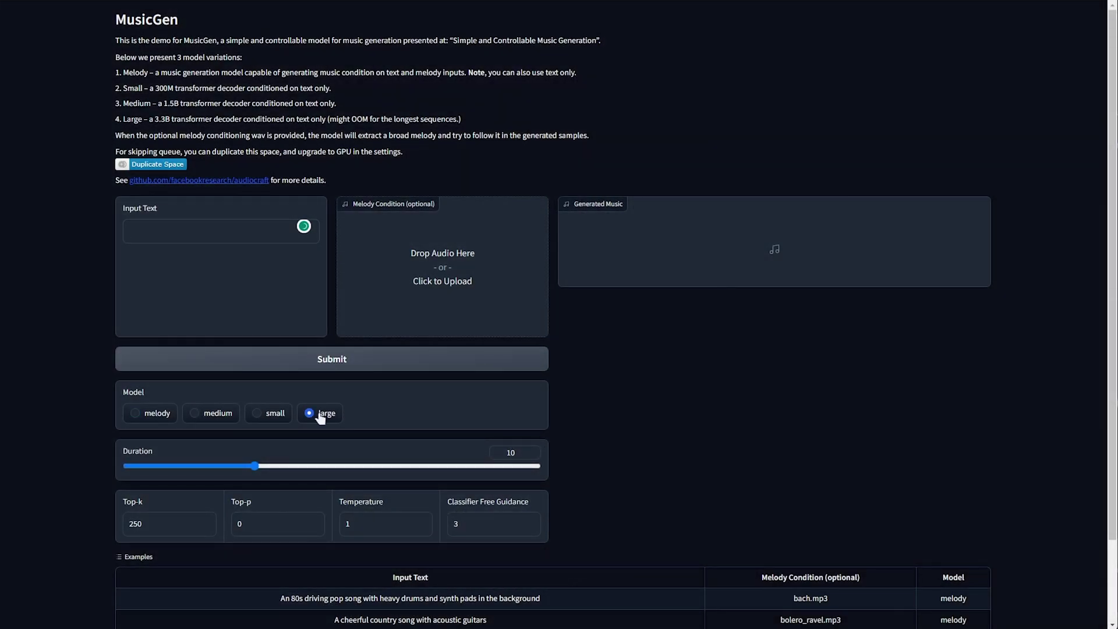
pyautogui.click(210, 232)
pyautogui.write('rap music on top of the amen break')
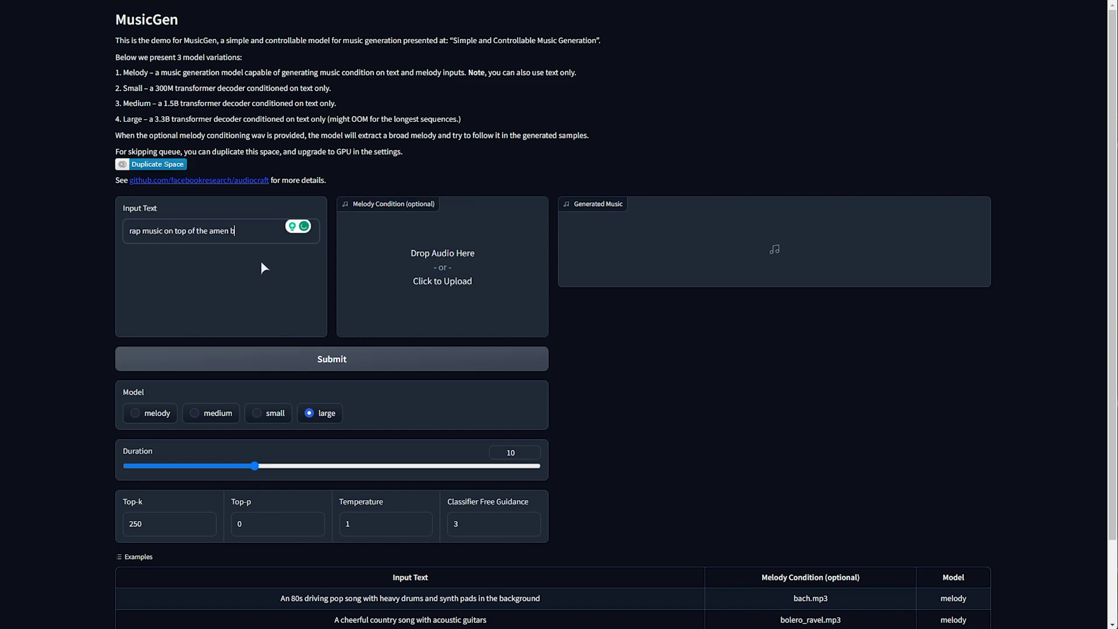
pyautogui.click(369, 366)
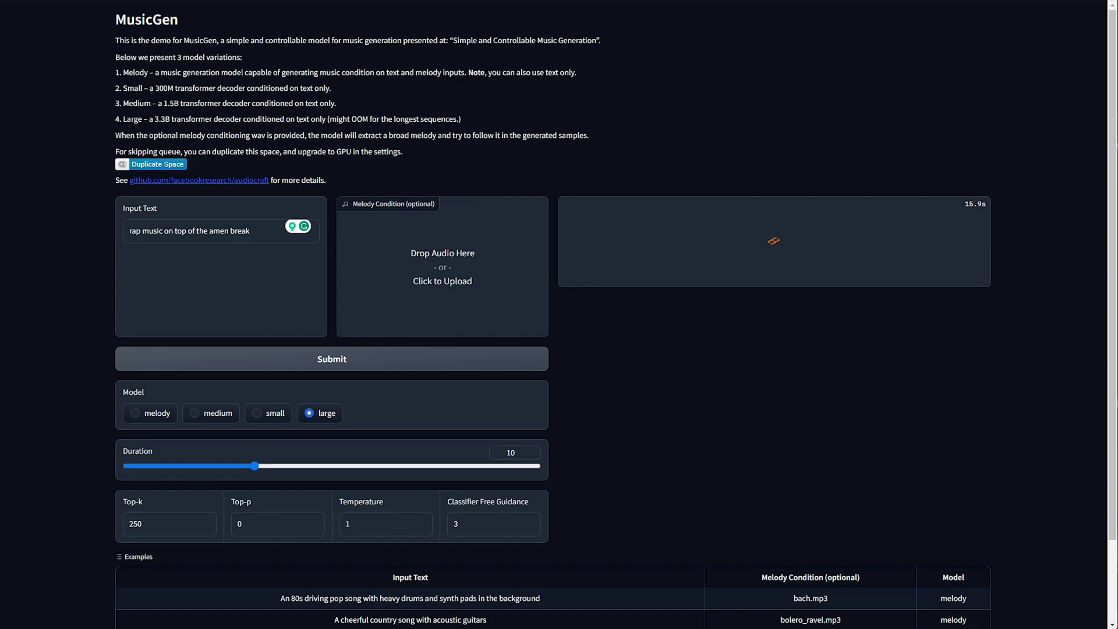
pyautogui.hotkey('alt', 'Tab')
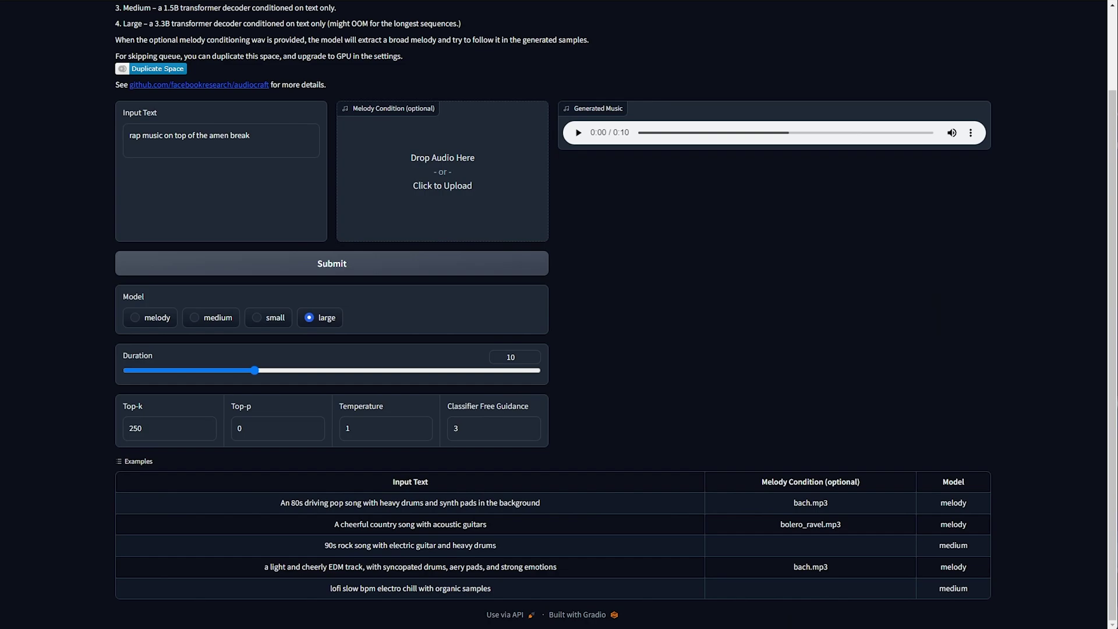
pyautogui.hotkey('alt', 'Tab')
# Move Task Manager's RTX 3080 Ti GPU performance page to the screen centre
pyautogui.moveTo(868, 93); pyautogui.dragTo(528, 83)
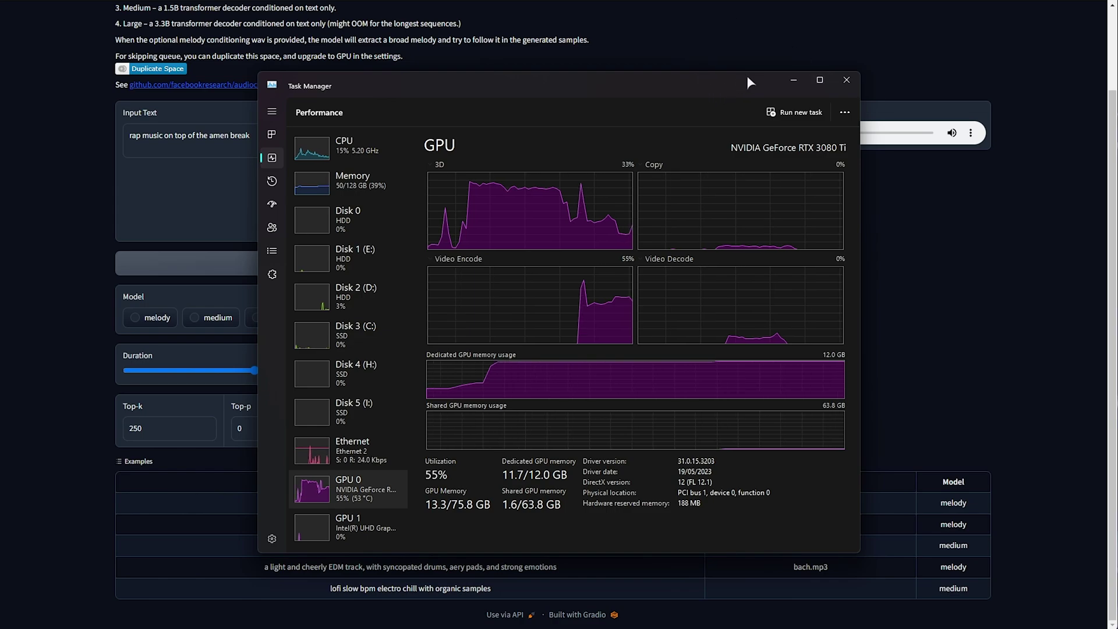
# Minimise Task Manager and play the generated rap clip through to 0:10
pyautogui.click(791, 82)
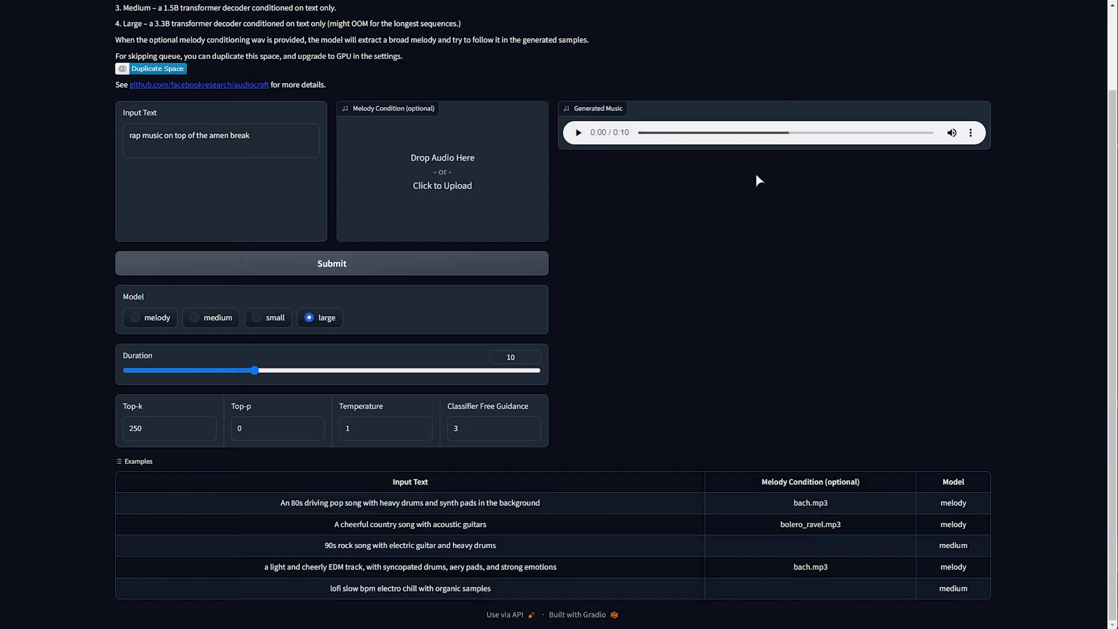
pyautogui.click(580, 133)
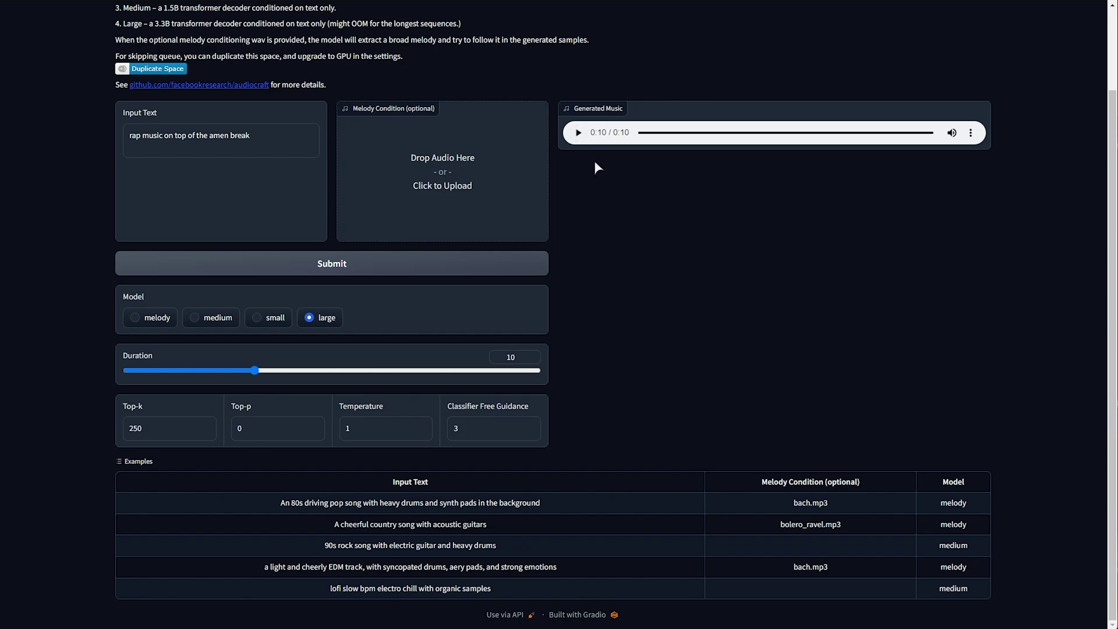
# Switch to the medium model, regenerate the amen-break rap clip and play it
pyautogui.click(219, 324)
pyautogui.click(326, 265)
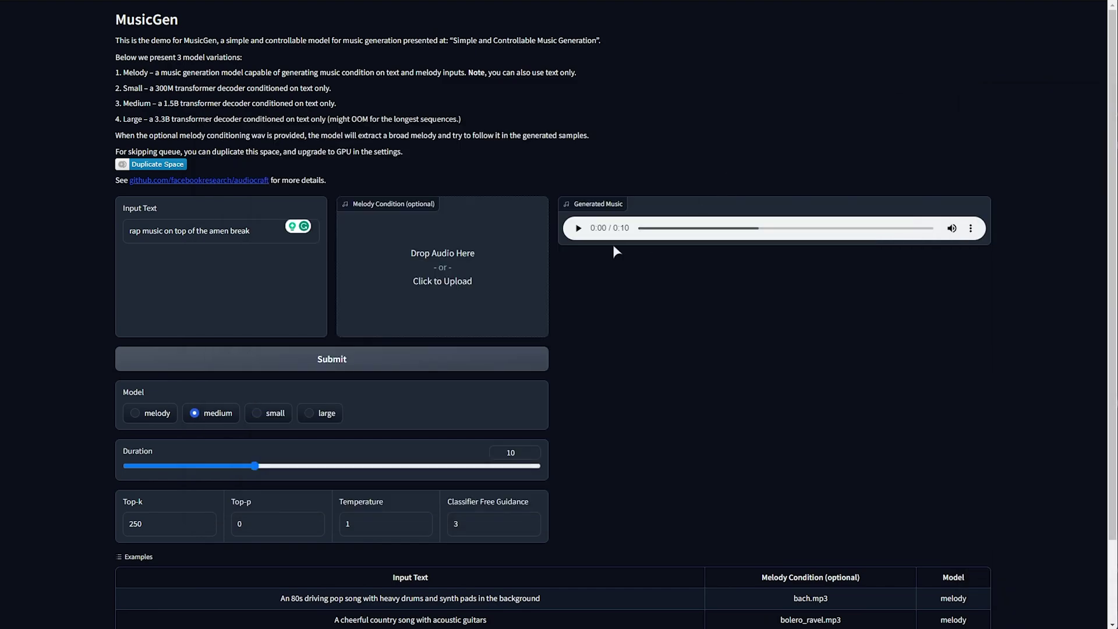
pyautogui.click(579, 229)
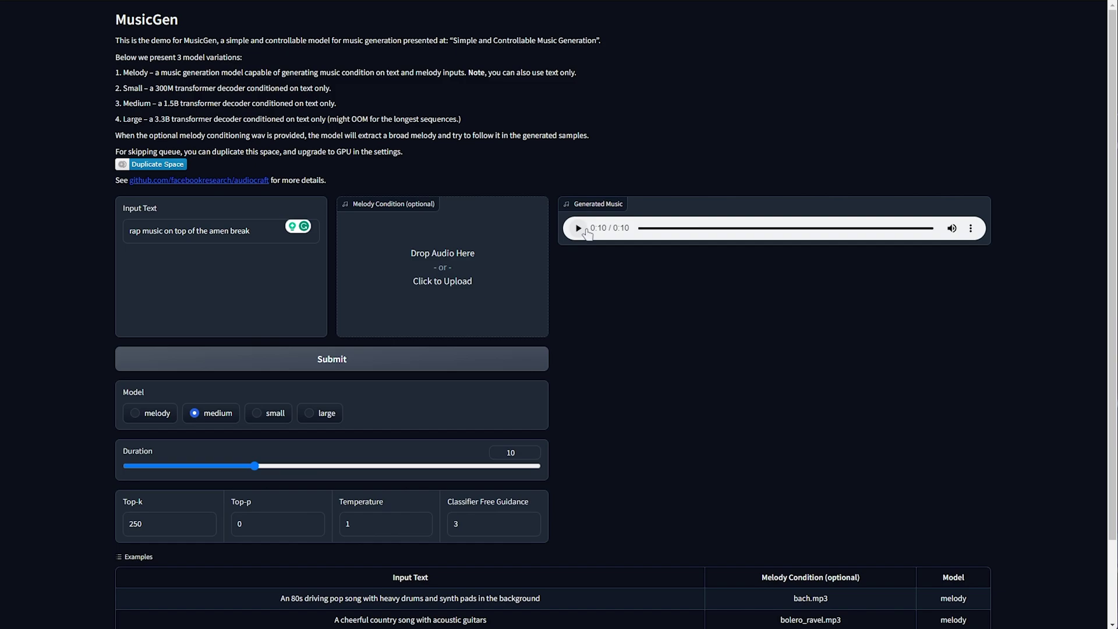
# Generate 'singing over a skrillex type beat' with the medium model, play it, and download the clip
pyautogui.tripleClick(286, 242)
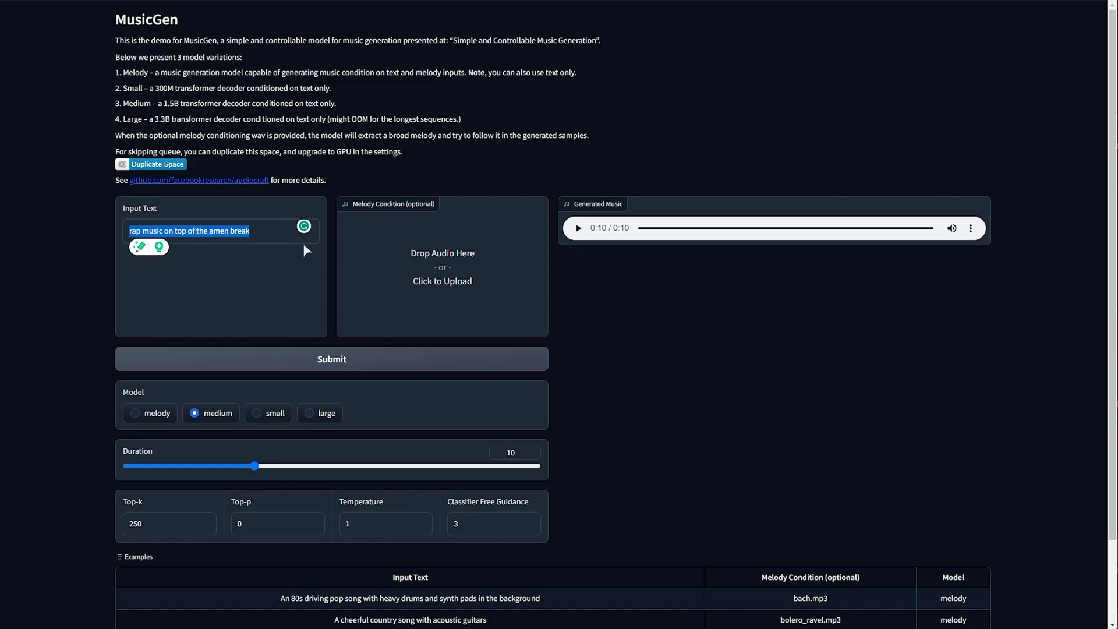
pyautogui.write('singing over a skrillex type beat')
pyautogui.click(527, 359)
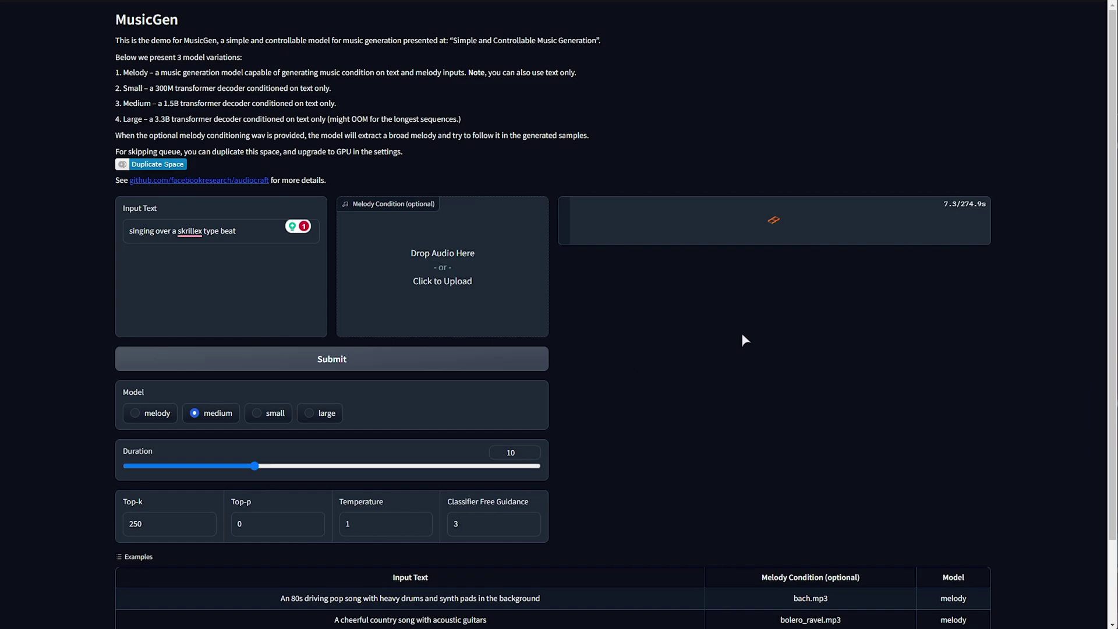
pyautogui.click(578, 228)
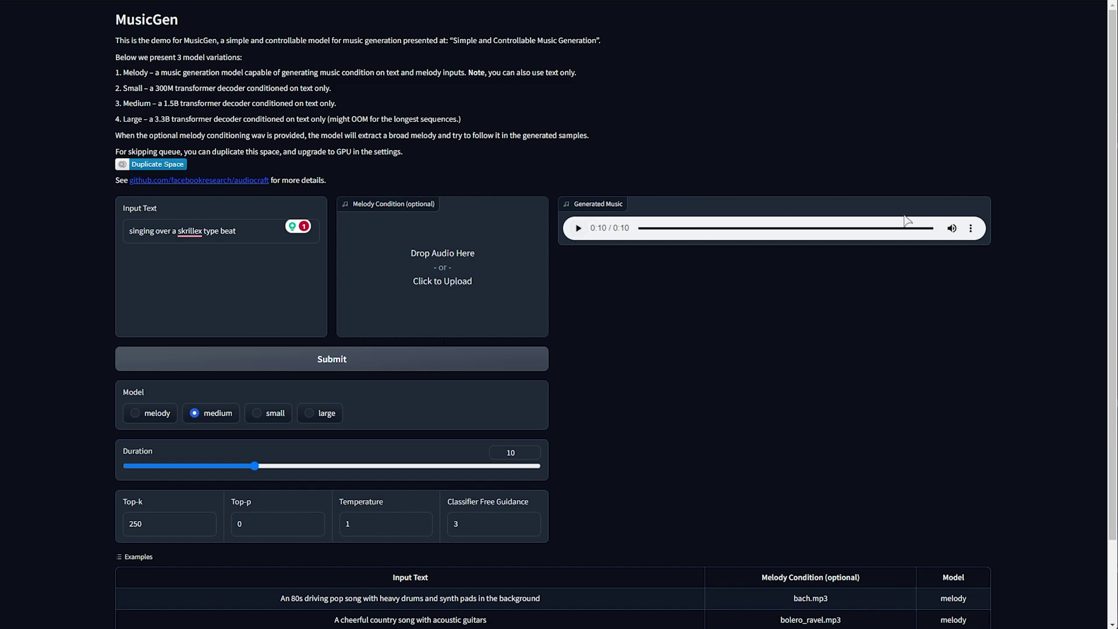
pyautogui.click(970, 227)
pyautogui.click(891, 198)
# Replace the prompt with 'dubstep', generate the clip, and play it, pausing at 0:04
pyautogui.moveTo(129, 231); pyautogui.dragTo(239, 231)
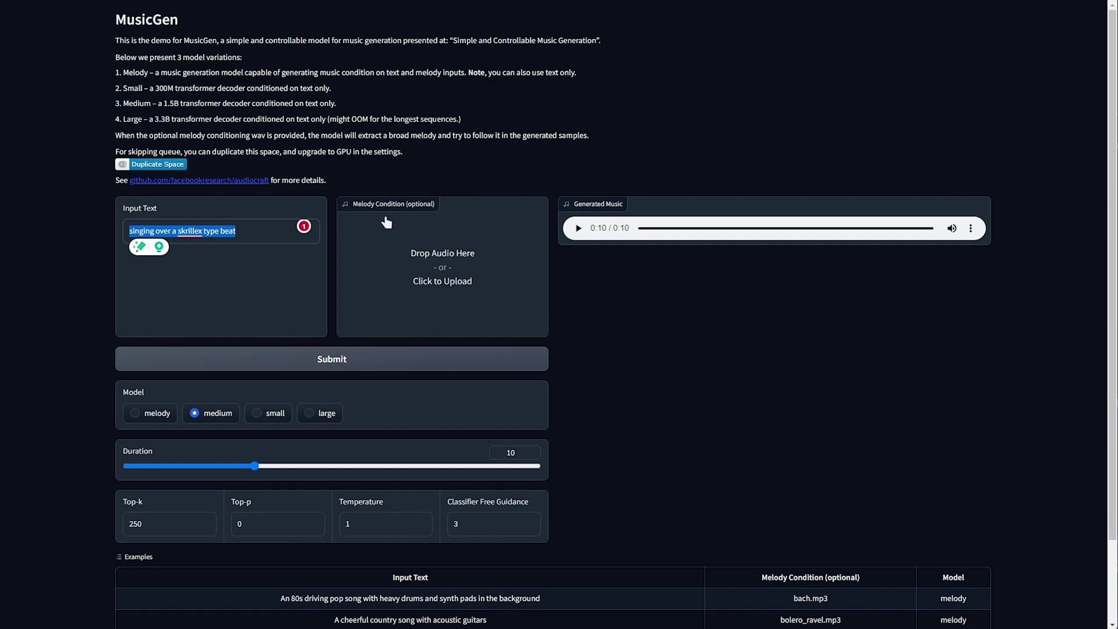
pyautogui.write('dubstep')
pyautogui.click(362, 359)
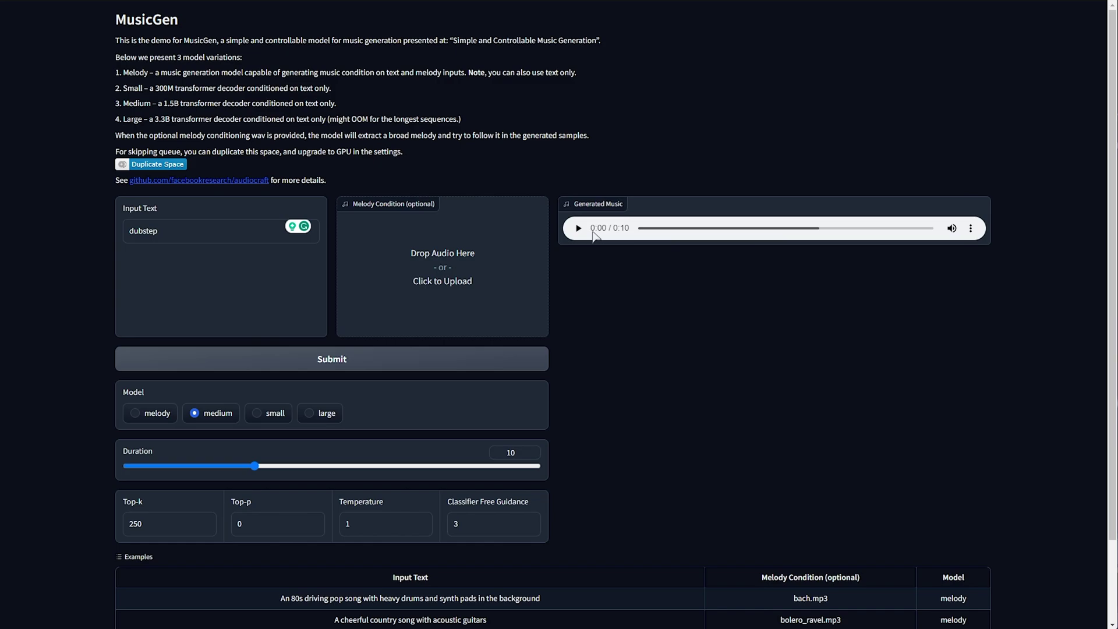
pyautogui.click(579, 229)
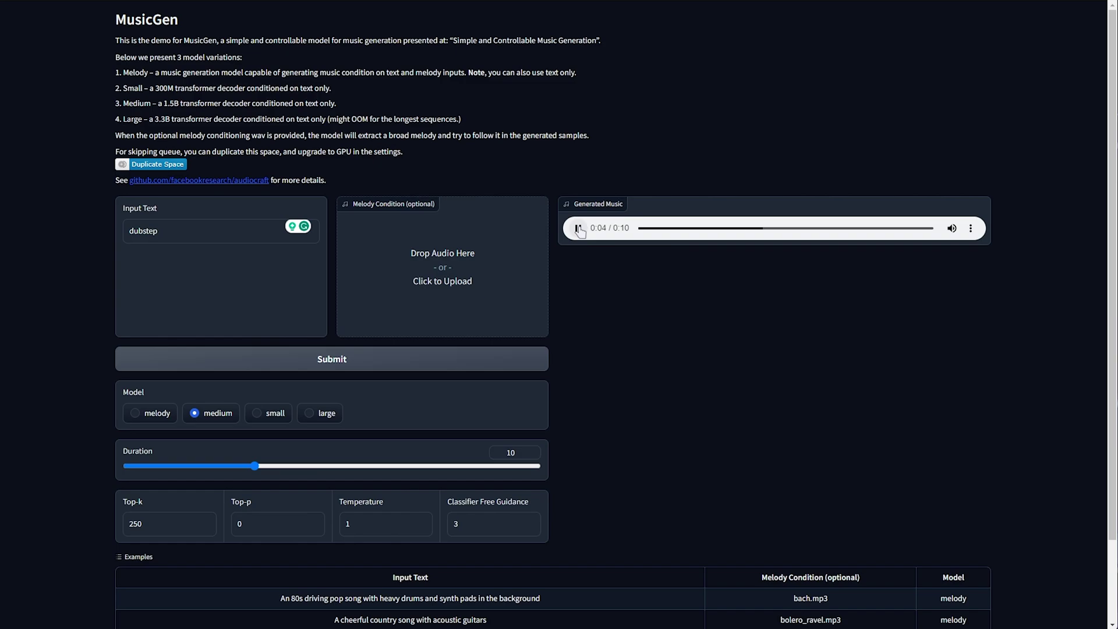
pyautogui.click(579, 229)
pyautogui.click(971, 228)
# Switch to the melody model and load the 80s driving pop example with bach.mp3 as melody
pyautogui.click(136, 414)
pyautogui.scroll(-3, 151, 413)
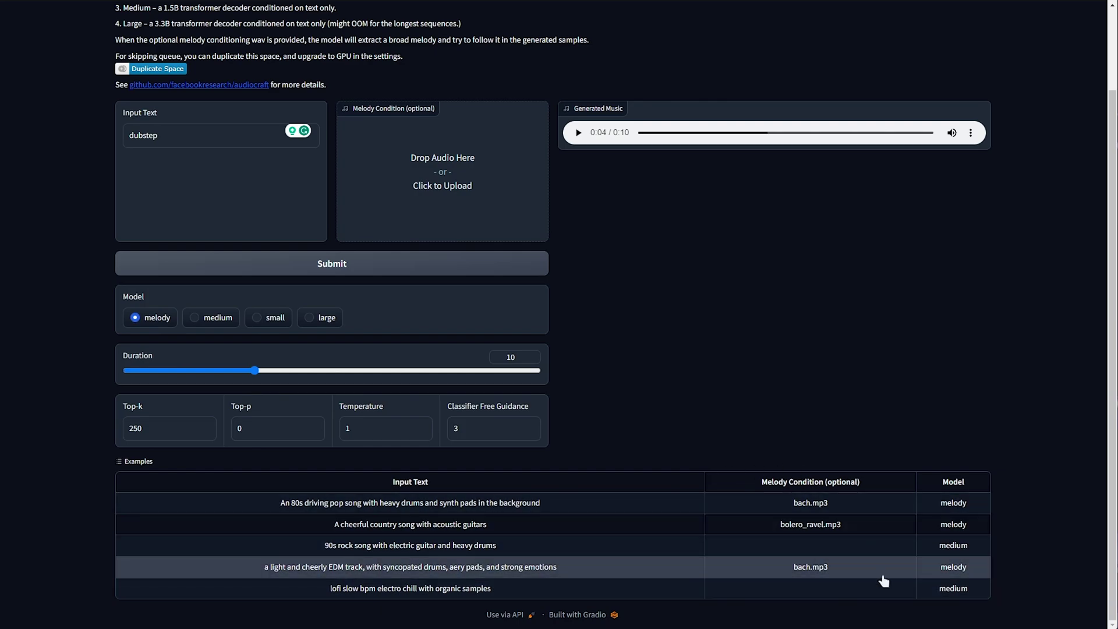
pyautogui.click(807, 504)
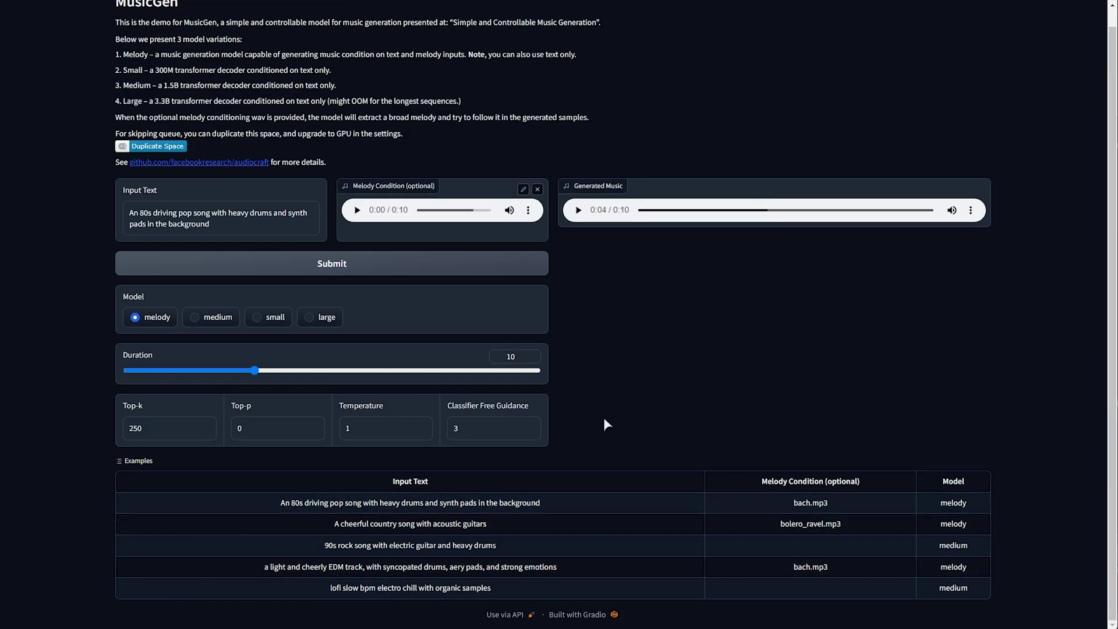
pyautogui.click(357, 228)
pyautogui.click(191, 241)
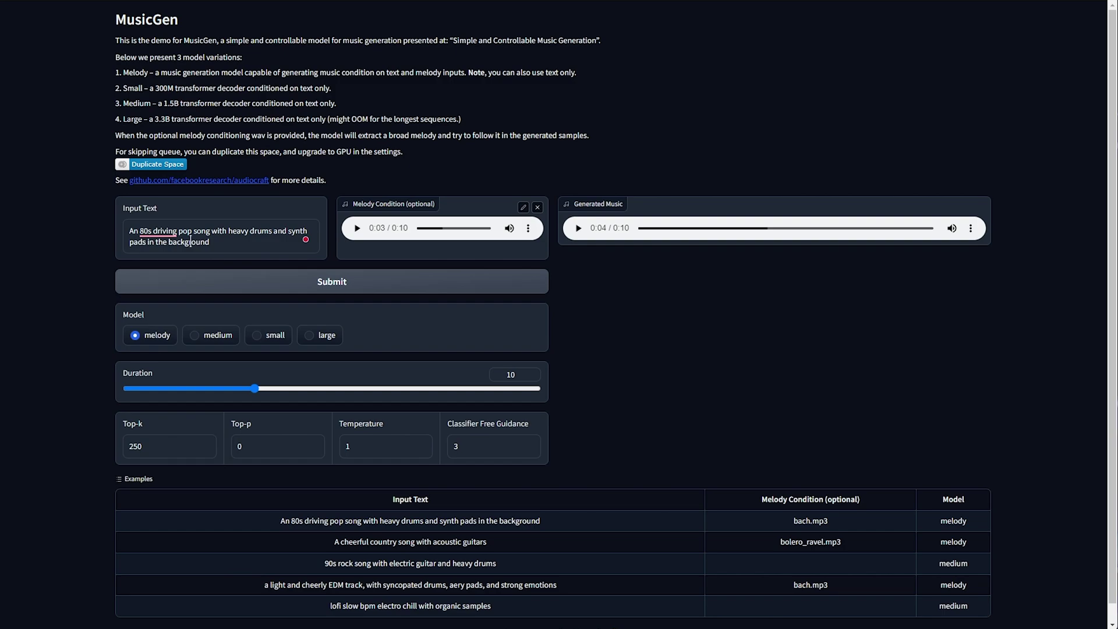
pyautogui.hotkey('ctrl', 'a')
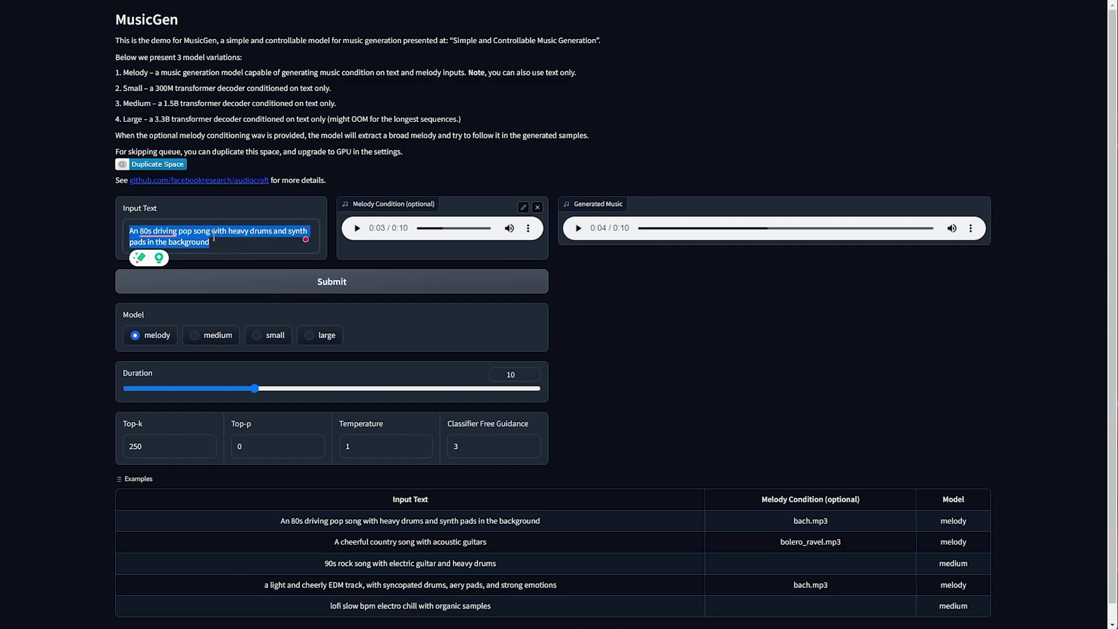
# Generate the clip, then play the bach.mp3 melody and the generated pop music to compare
pyautogui.click(440, 280)
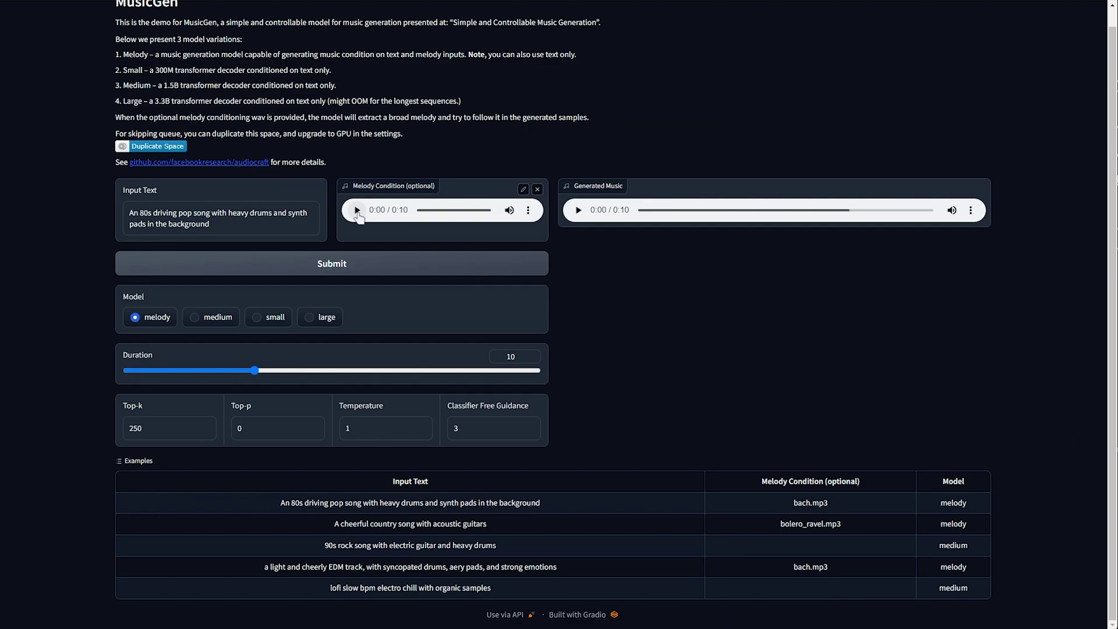
pyautogui.click(357, 211)
pyautogui.click(357, 211)
pyautogui.click(579, 211)
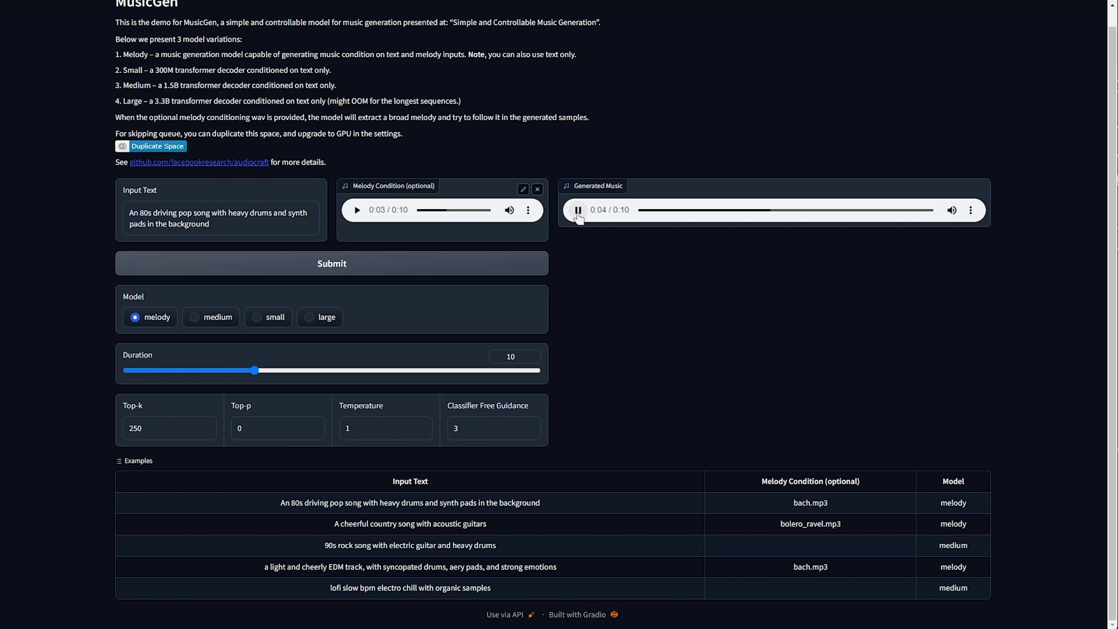
pyautogui.click(578, 211)
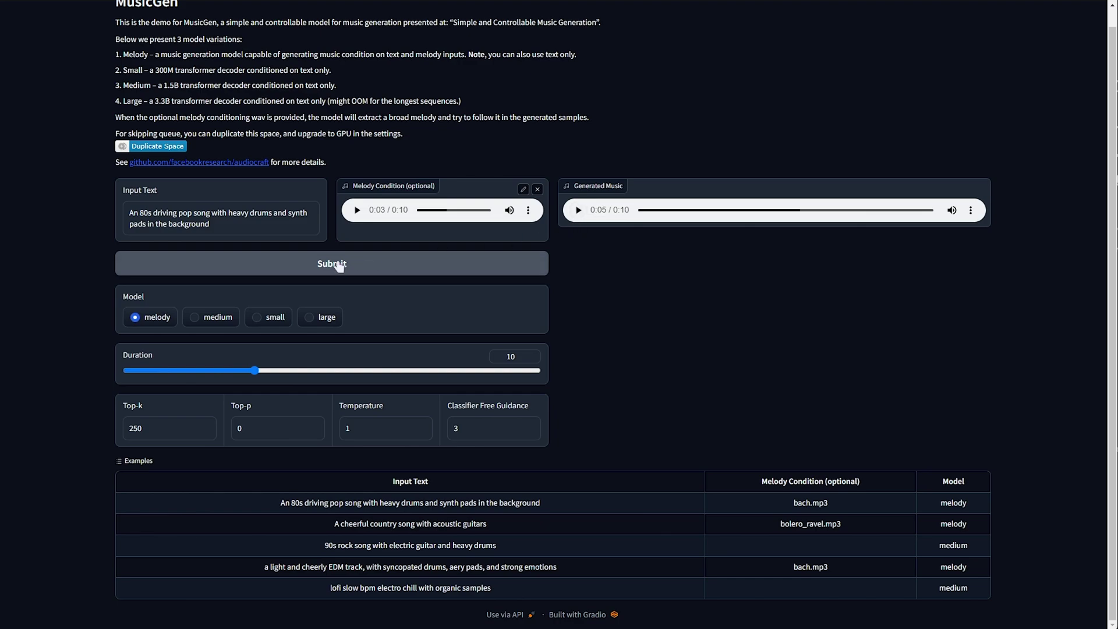
pyautogui.click(578, 210)
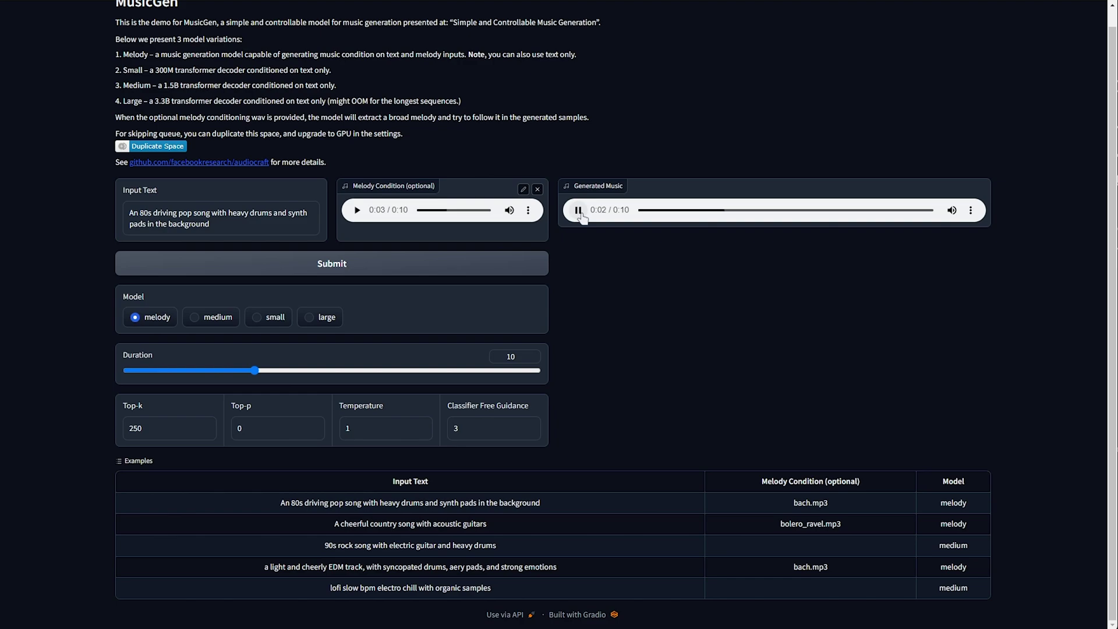
pyautogui.click(579, 211)
pyautogui.doubleClick(259, 225)
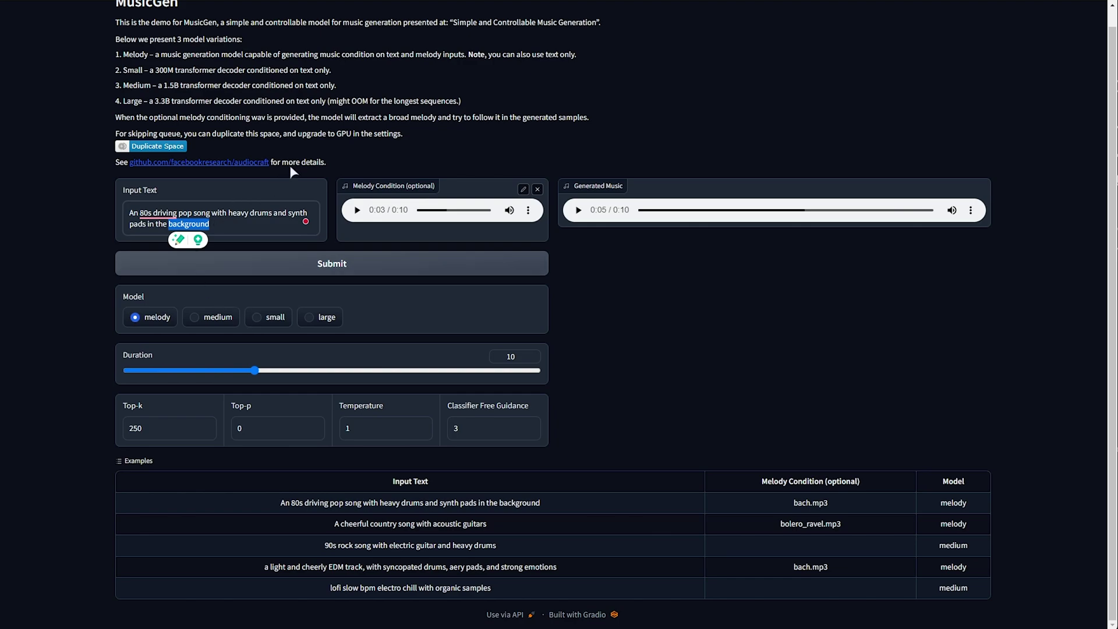
# Browse the Space hardware list in the duplicate dialog, leaving A10G large, then dismiss the dialog
pyautogui.click(331, 134)
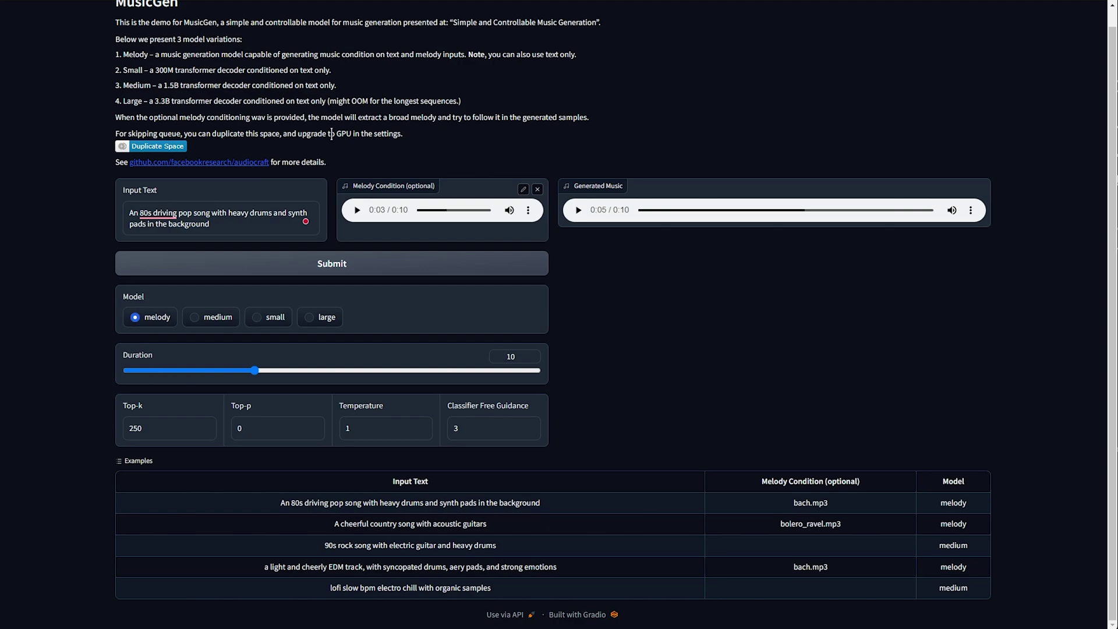
pyautogui.scroll(1, 331, 134)
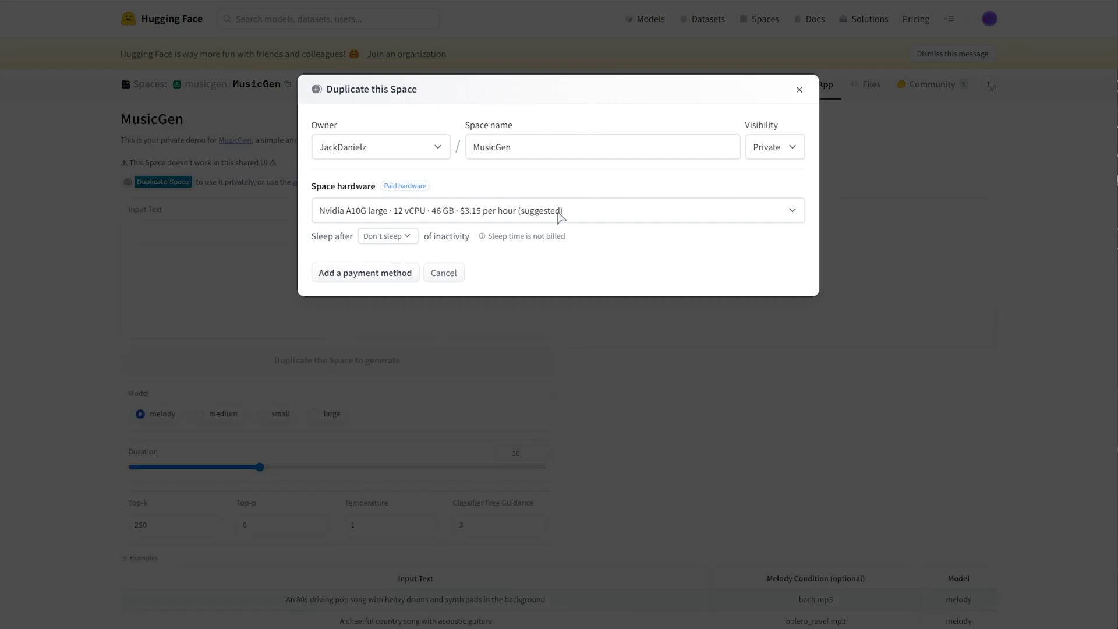
pyautogui.click(502, 214)
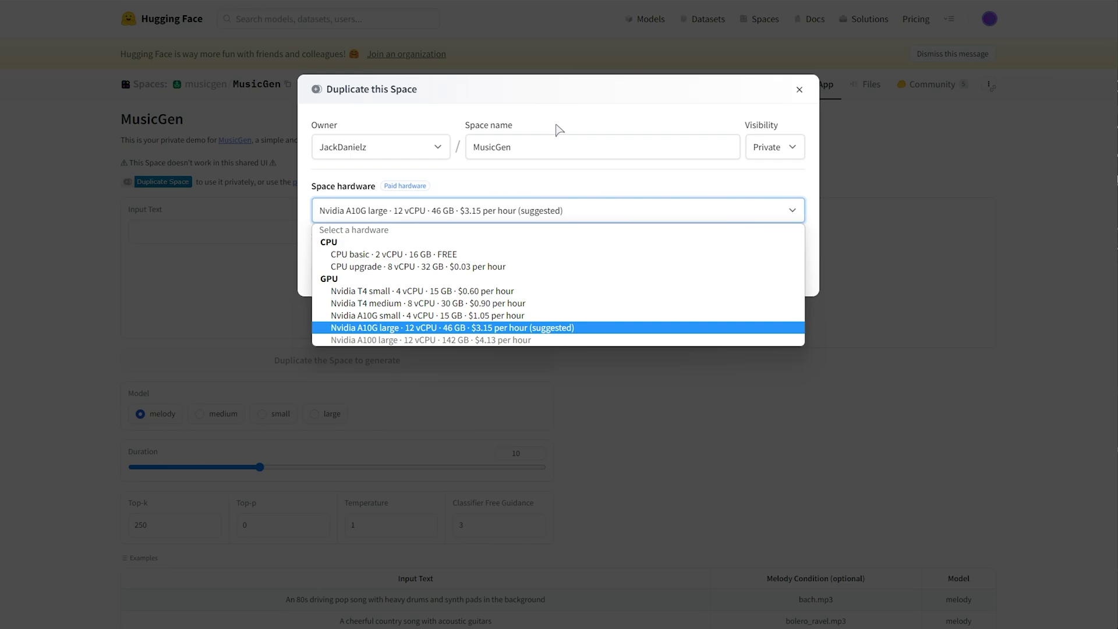
pyautogui.click(795, 90)
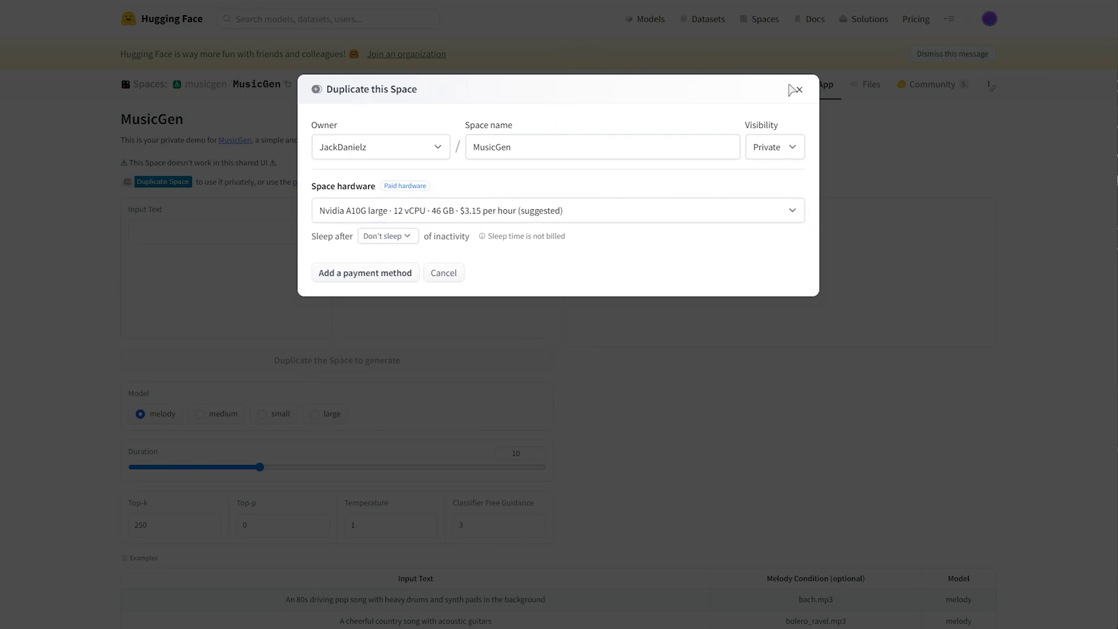
pyautogui.click(799, 89)
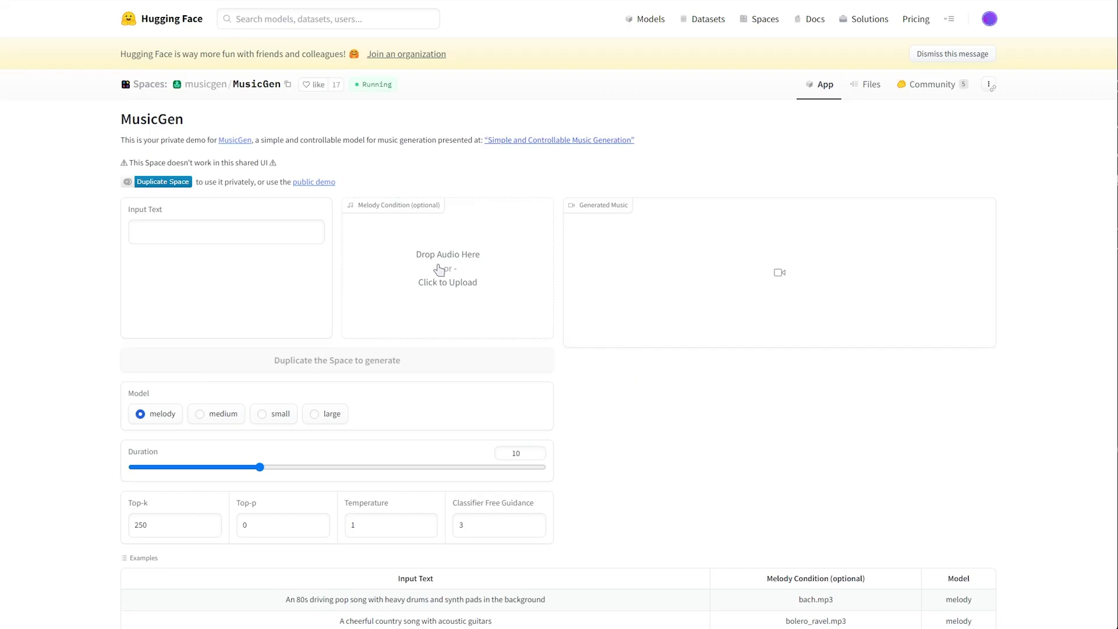